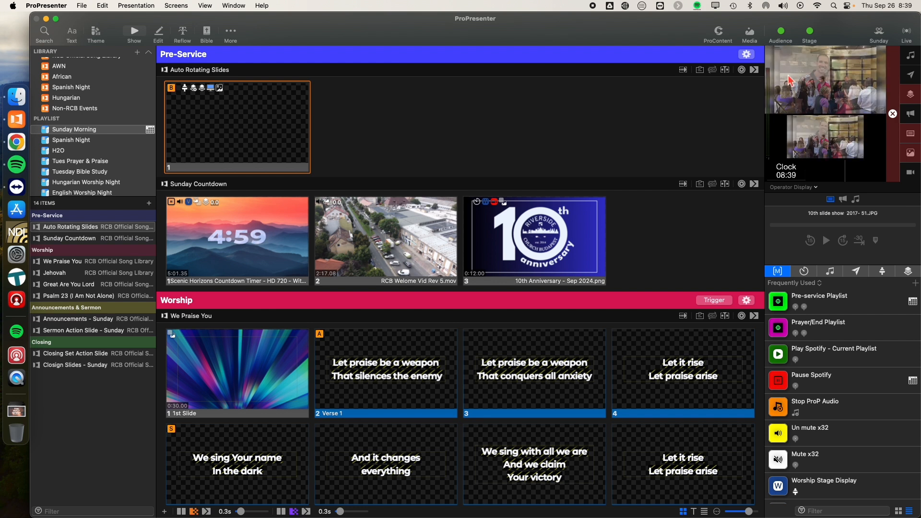
Step: Look through the presentation's timers, audio playlists, messages, stage screens and props one after another
click(807, 275)
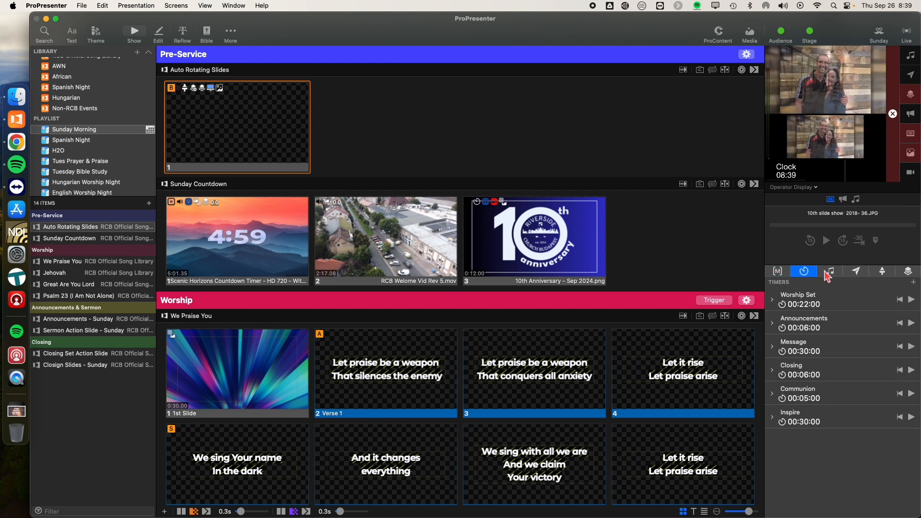
click(835, 274)
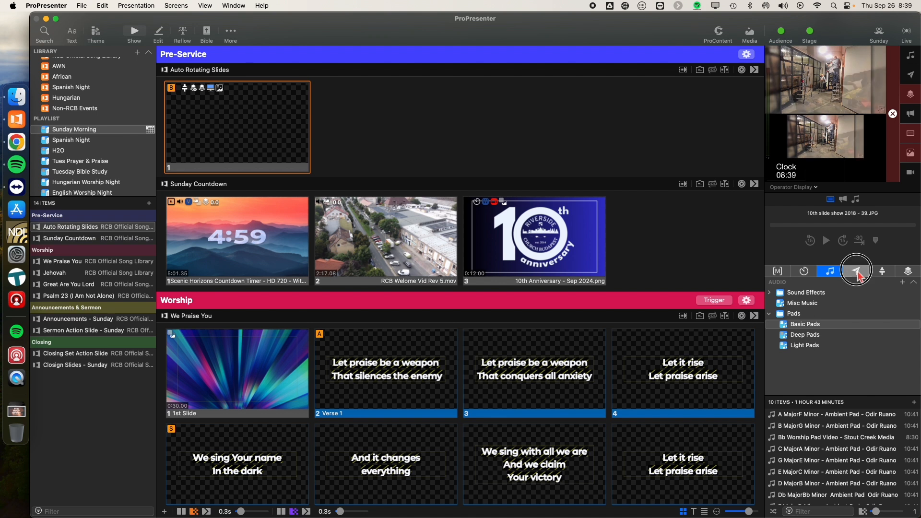
click(857, 272)
click(882, 272)
click(911, 275)
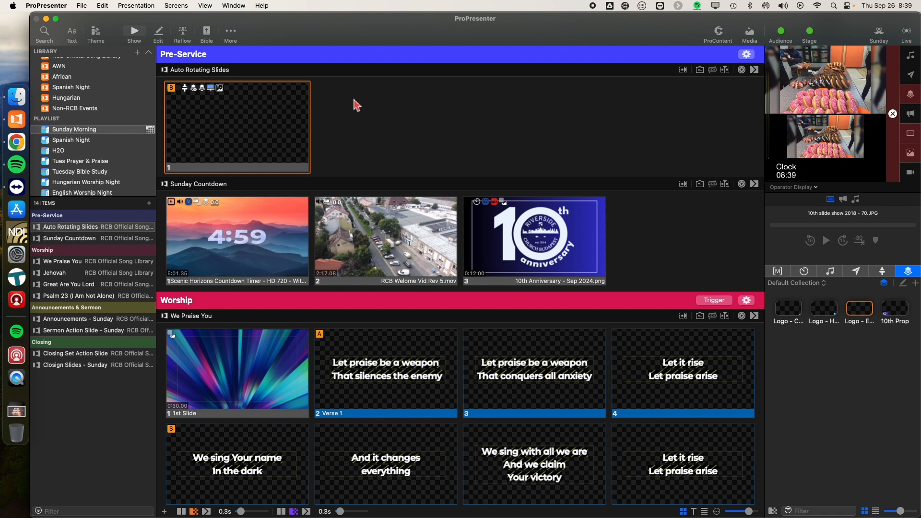
Step: View the Auto Rotating Slides presentation in the slide editor and the Reflow Editor, and return to the Show view
click(159, 33)
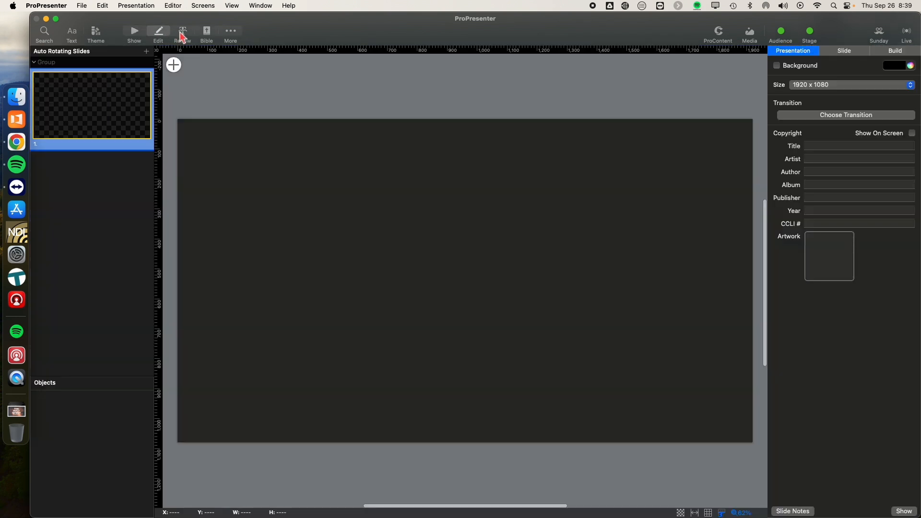
click(182, 33)
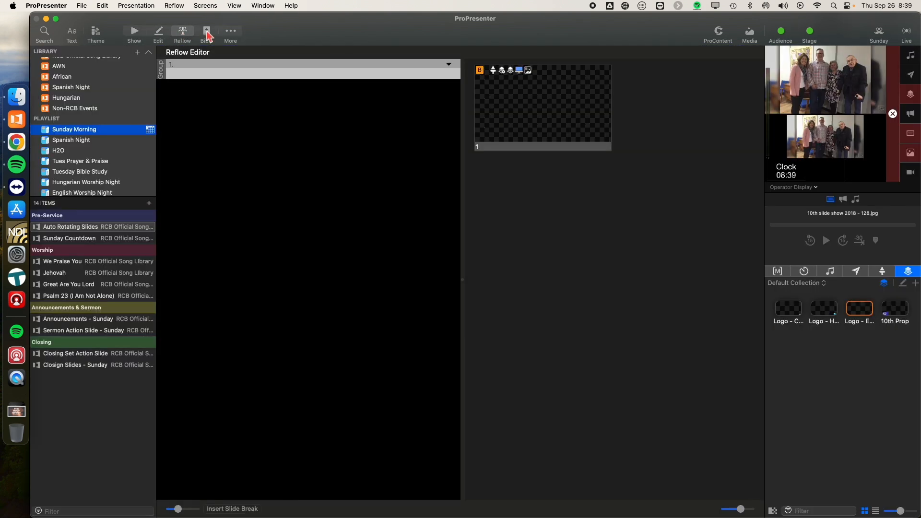
click(134, 33)
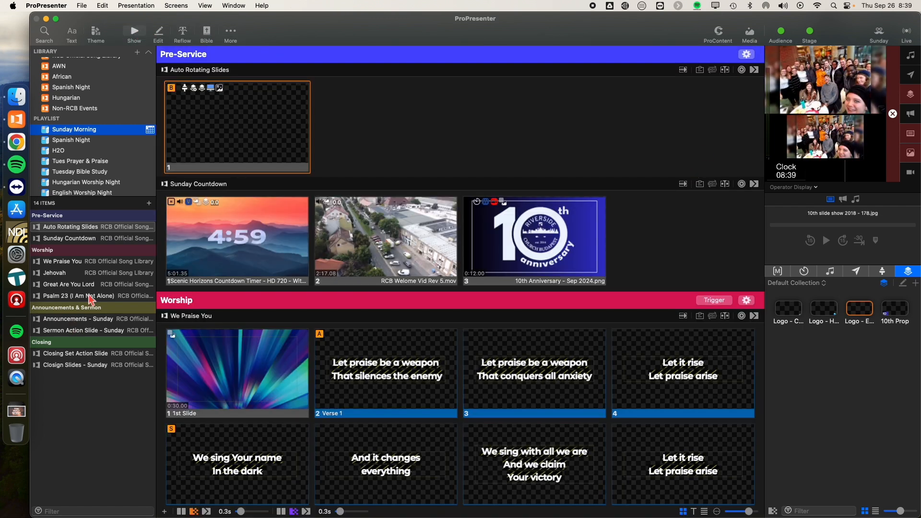
Step: Go to the Announcements - Sunday presentation and send the Moms LG (new).jpg slide live
click(58, 320)
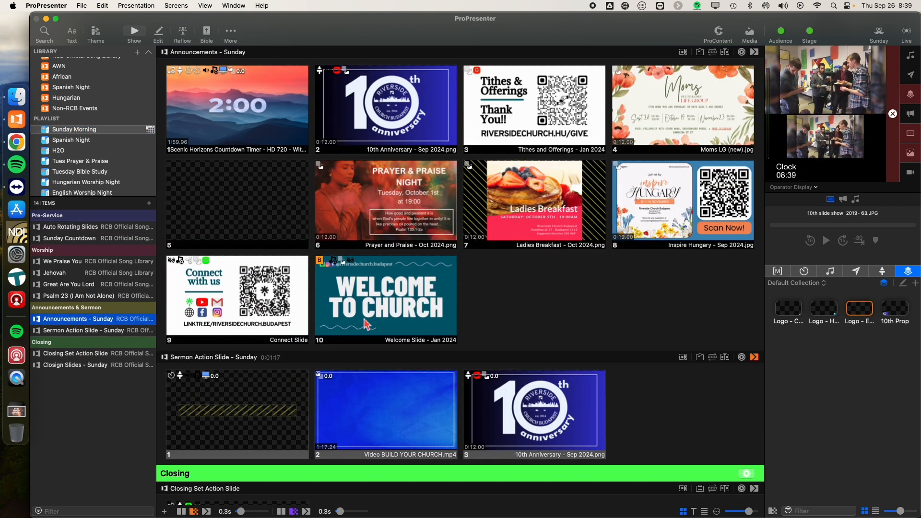
click(664, 103)
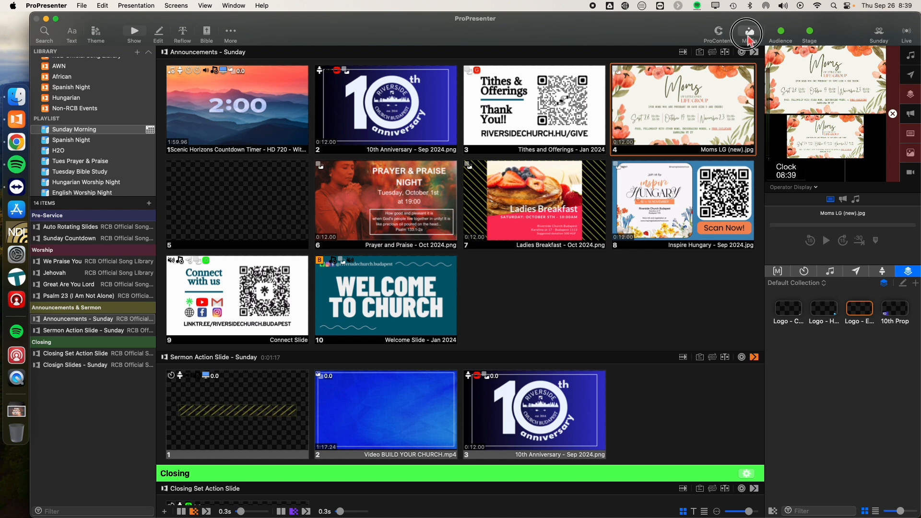
Step: Show the media bin and browse its playlists and the Song Backgrounds (Motion) clips
click(750, 35)
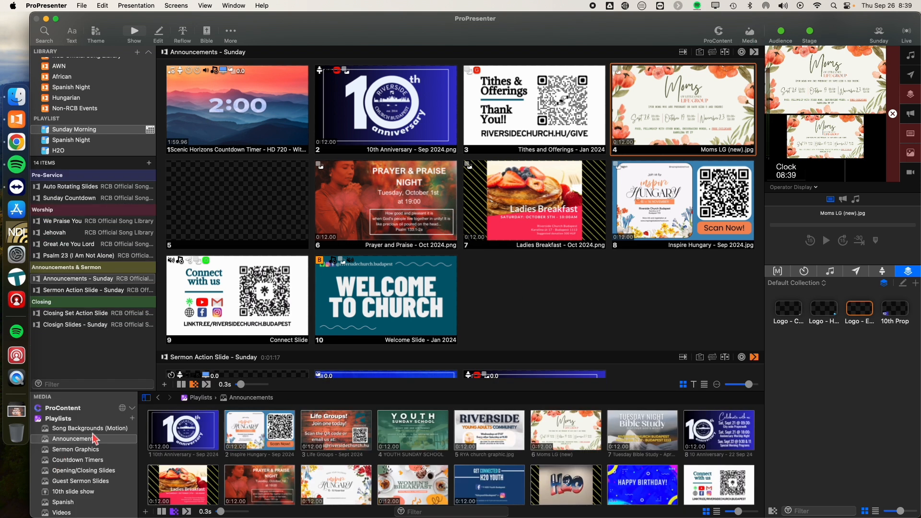
scroll(79, 451, down, 1)
scroll(76, 452, up, 1)
scroll(75, 453, down, 1)
scroll(76, 453, up, 1)
click(81, 429)
scroll(422, 486, down, 5)
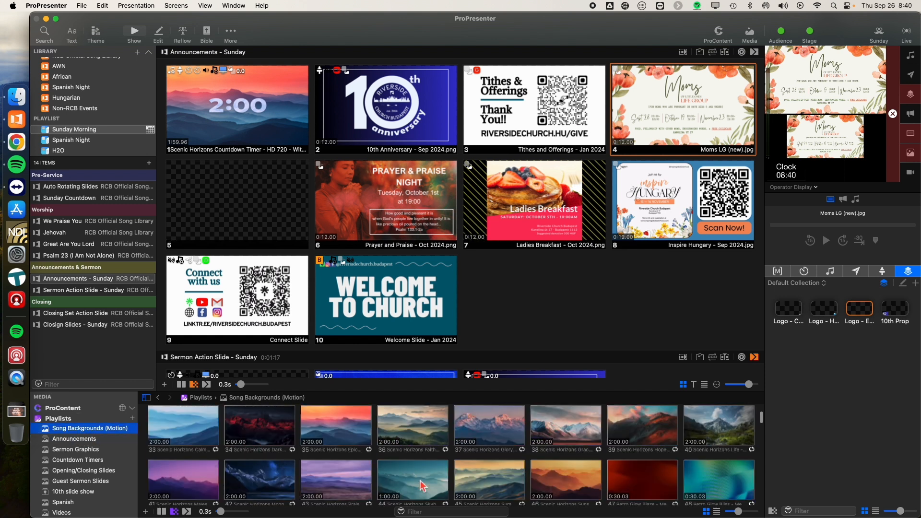
scroll(422, 486, up, 10)
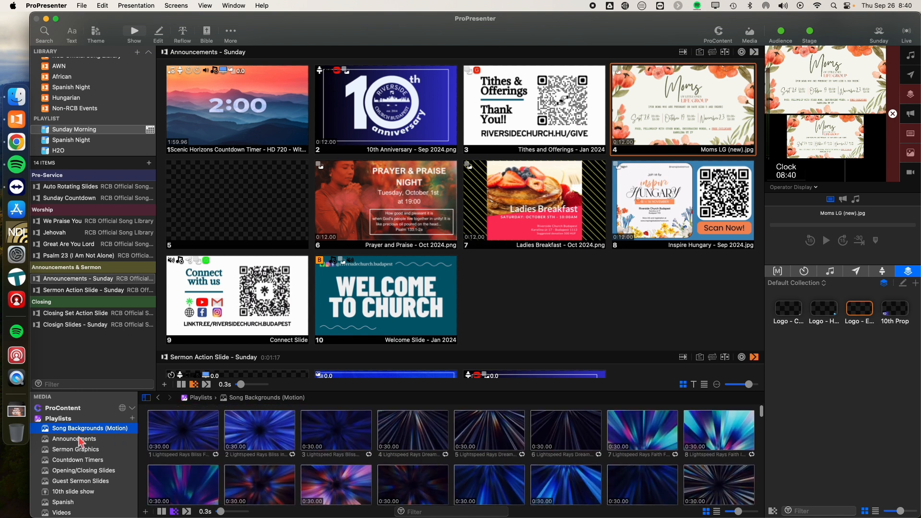
Step: Look through the Announcements, Sermon Graphics, Countdown Timers, Opening/Closing Slides and Guest Sermon Slides media playlists
click(81, 439)
click(78, 450)
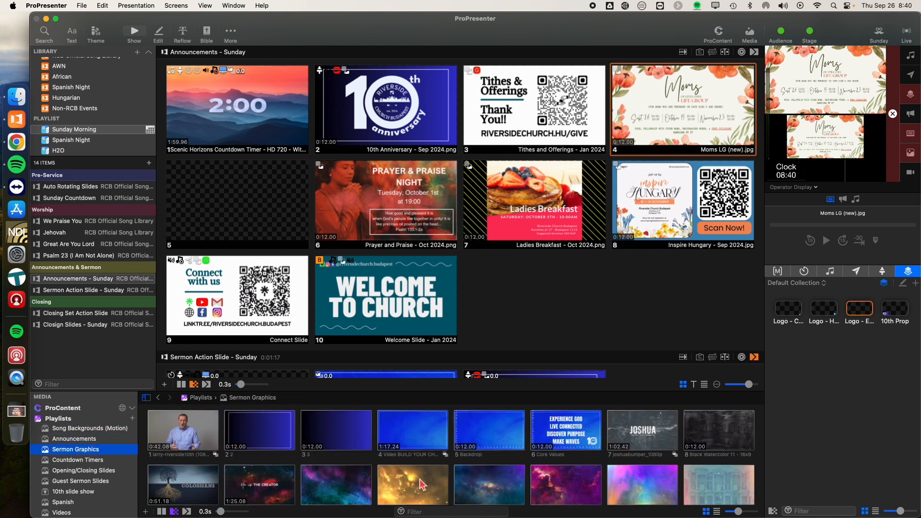
click(72, 461)
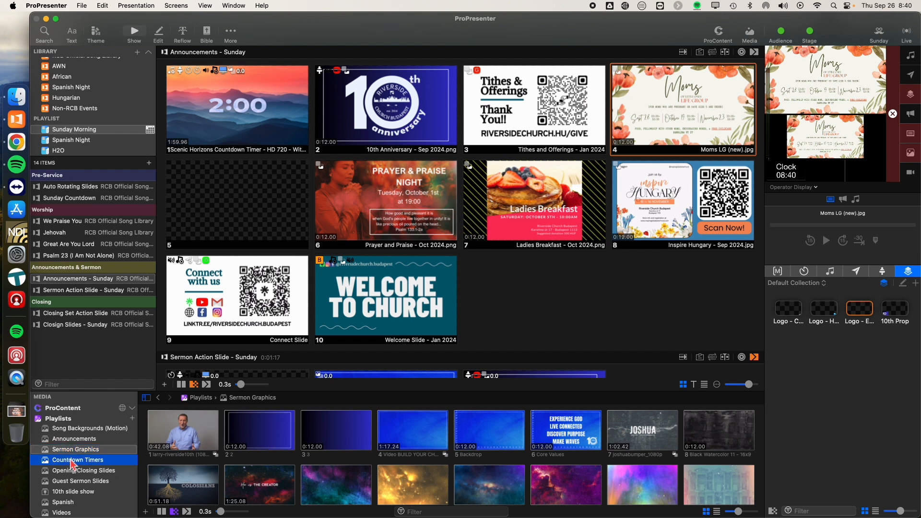
click(72, 471)
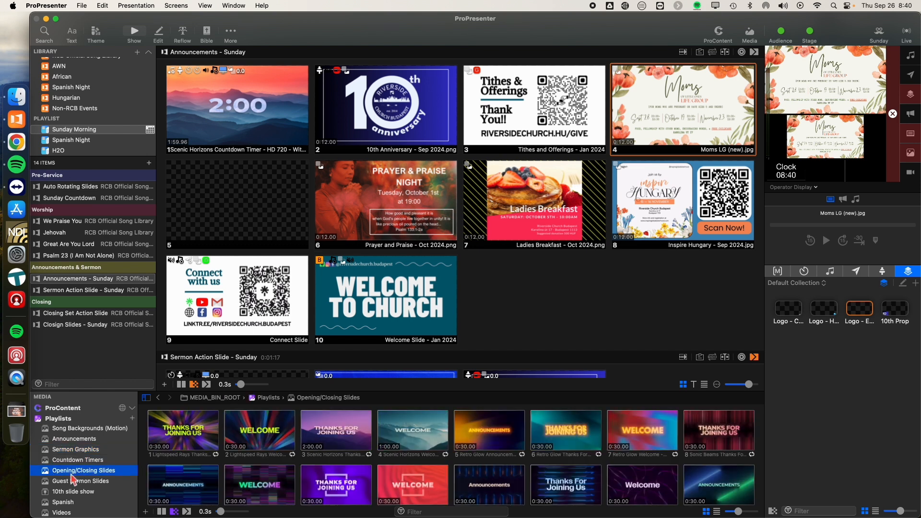
click(72, 482)
scroll(77, 480, down, 3)
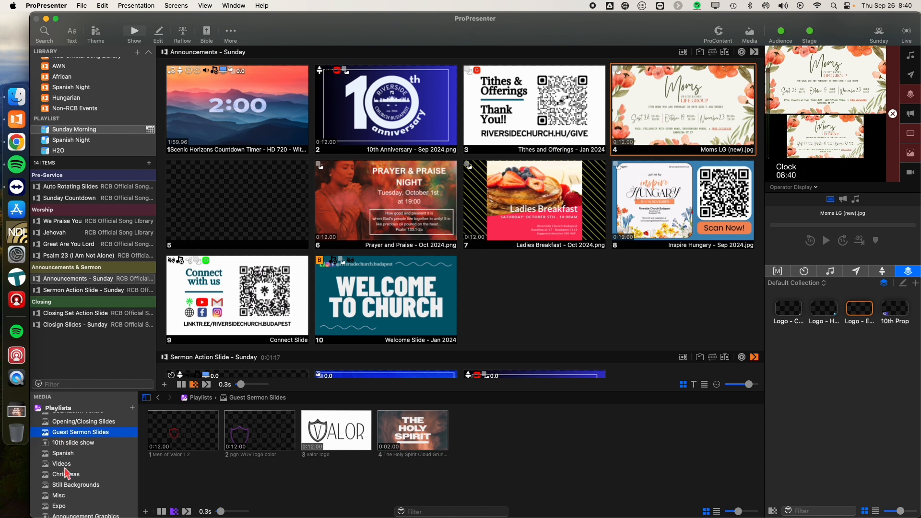
scroll(76, 495, up, 5)
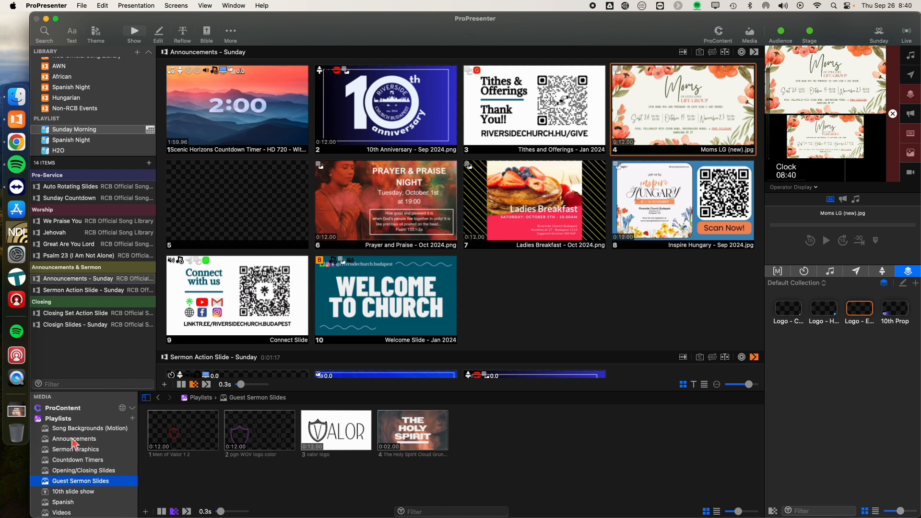
Step: Return to the Announcements media playlist and look through all of its graphics
click(71, 439)
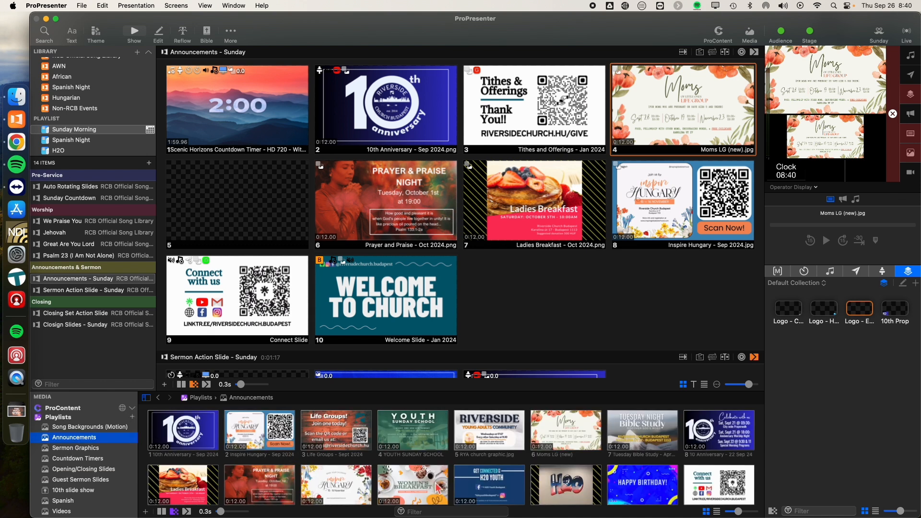
scroll(438, 489, down, 3)
scroll(437, 488, up, 3)
scroll(502, 487, down, 3)
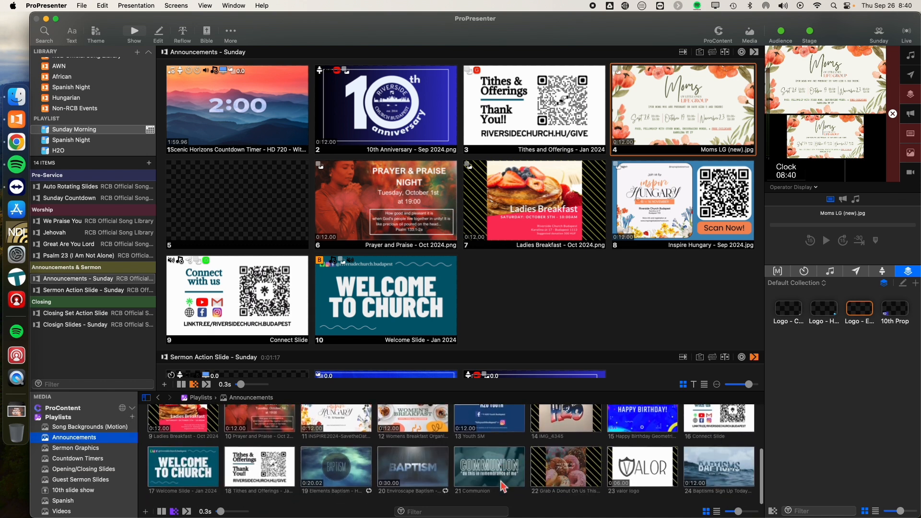
scroll(503, 487, up, 3)
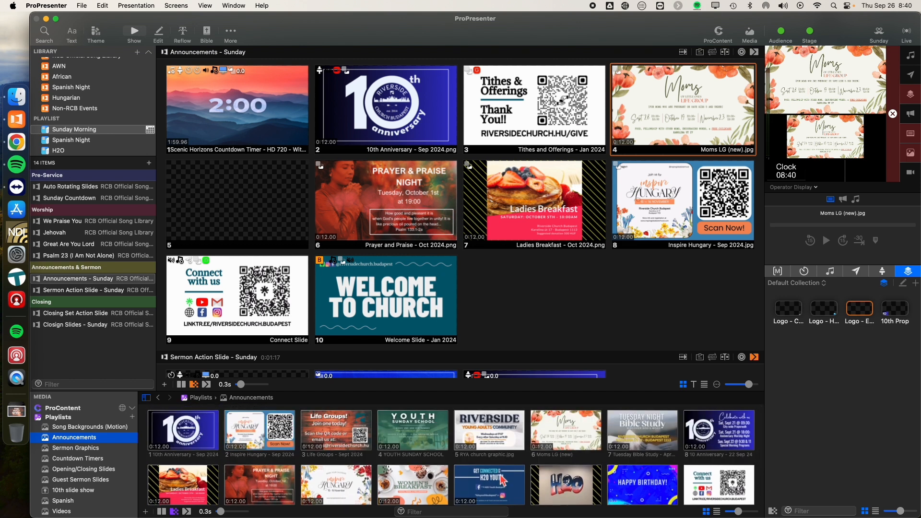
Step: Switch to Finder to reach the announcement graphics files
click(19, 99)
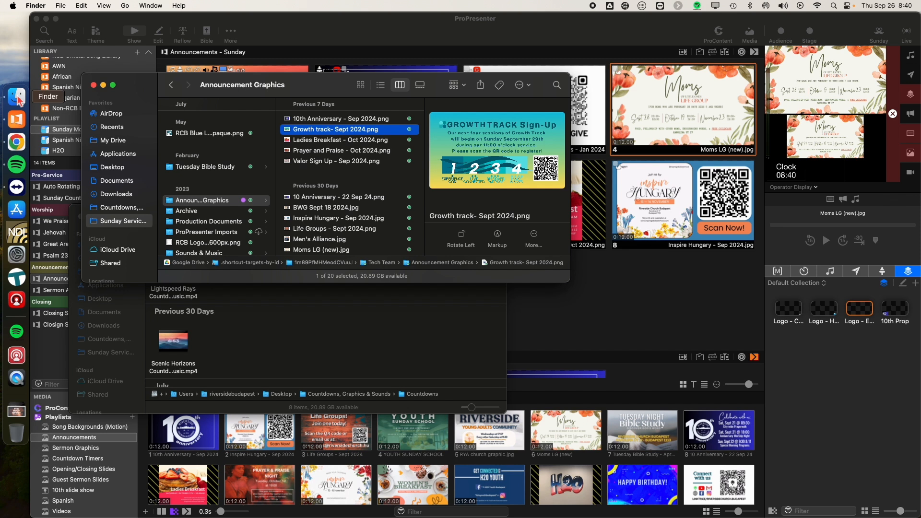
right_click(19, 99)
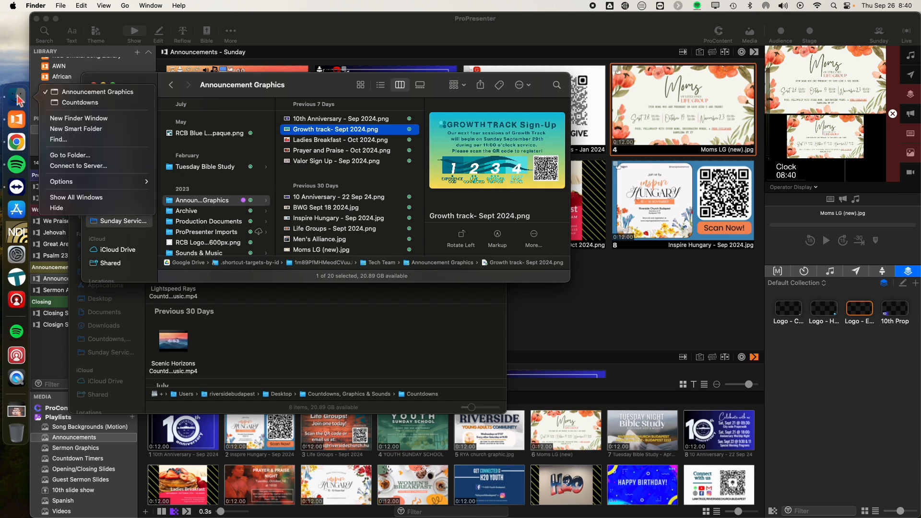
click(69, 122)
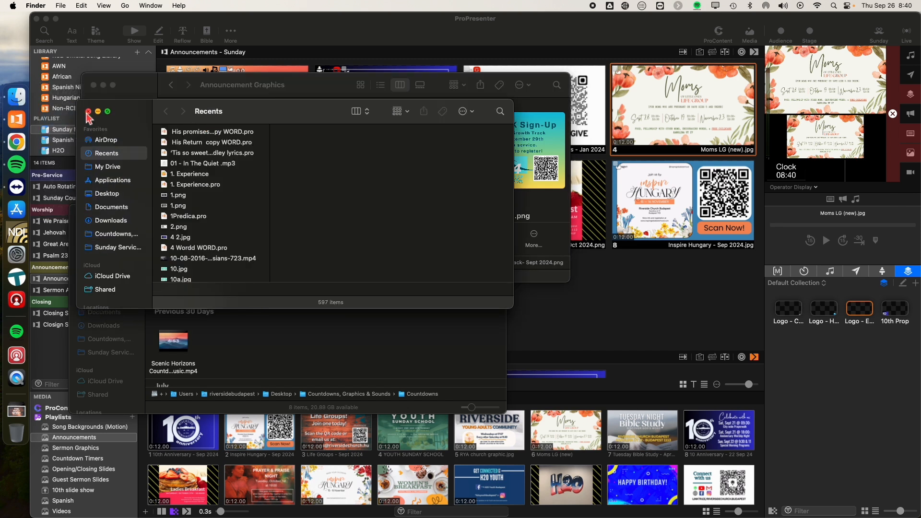
click(87, 112)
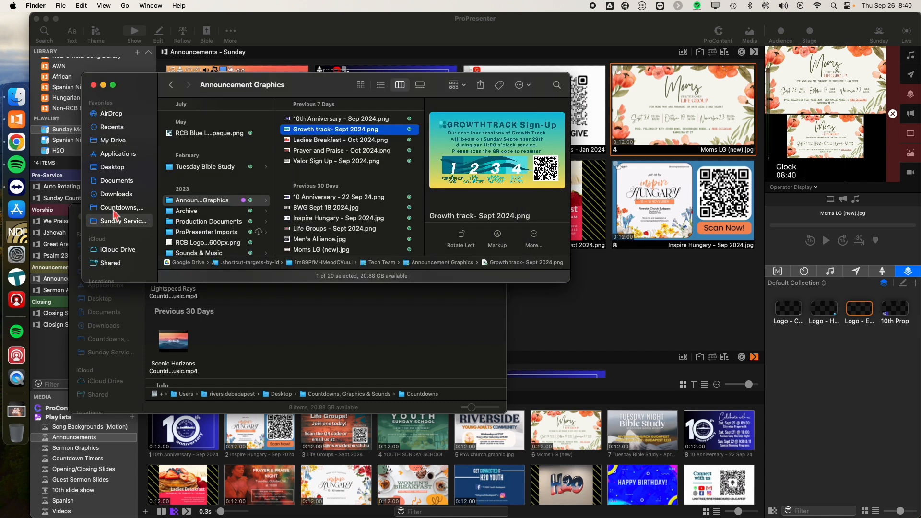
Step: Close the Countdowns Finder window and show the Downloads folder in the remaining window
click(80, 221)
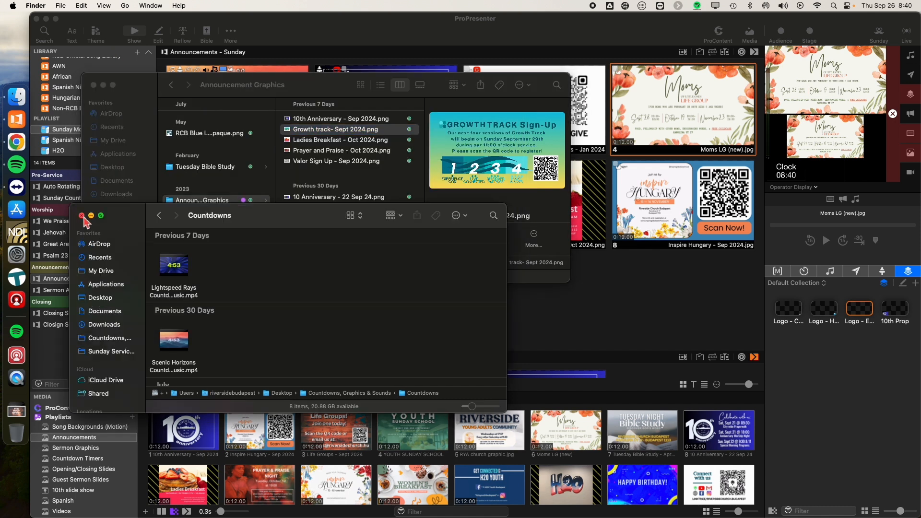
click(82, 216)
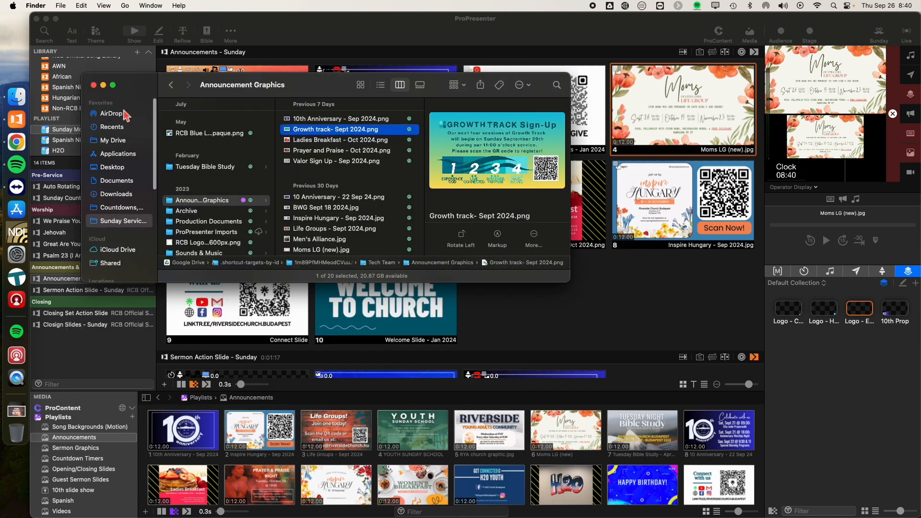
click(116, 194)
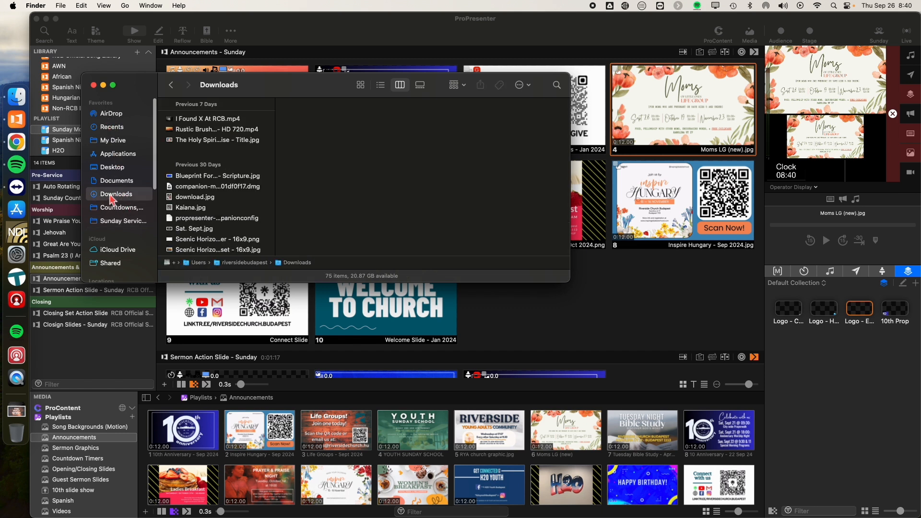
Step: Open the shared Tech Team folder from the Finder favorites and look through its files and subfolders
click(116, 227)
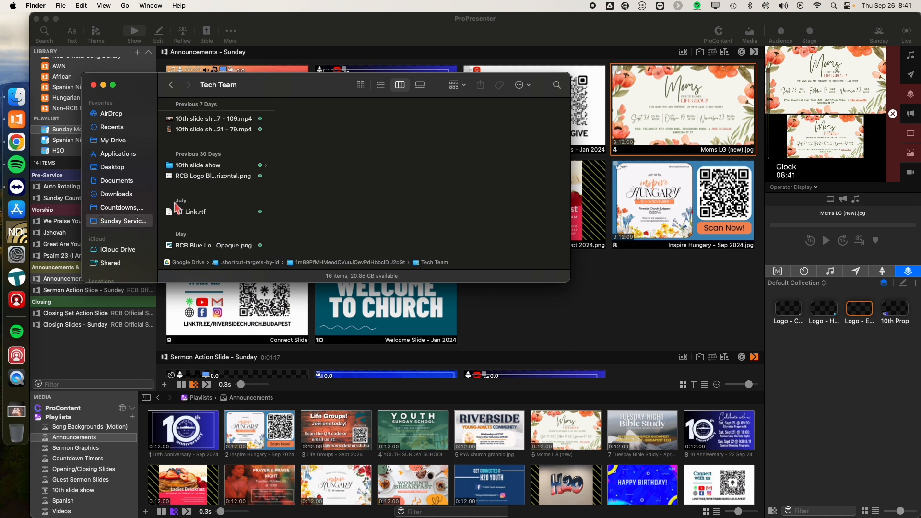
scroll(204, 212, down, 2)
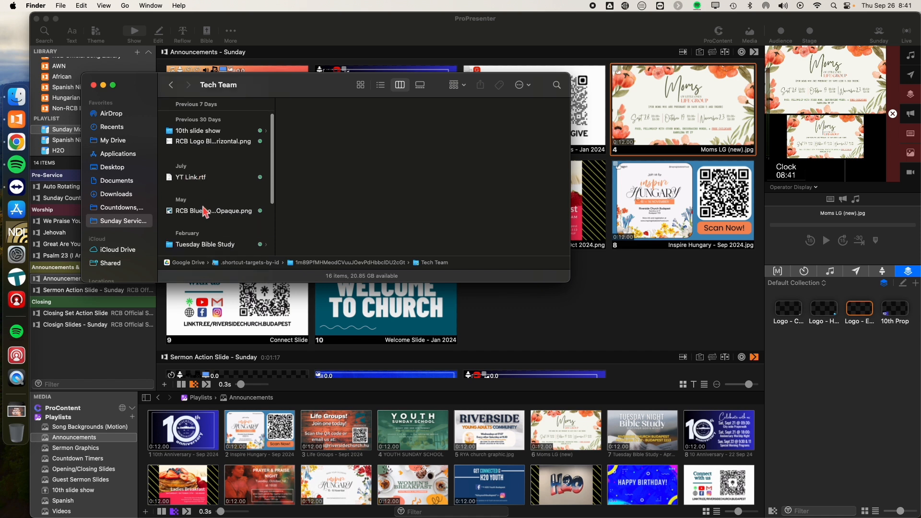
scroll(204, 211, up, 3)
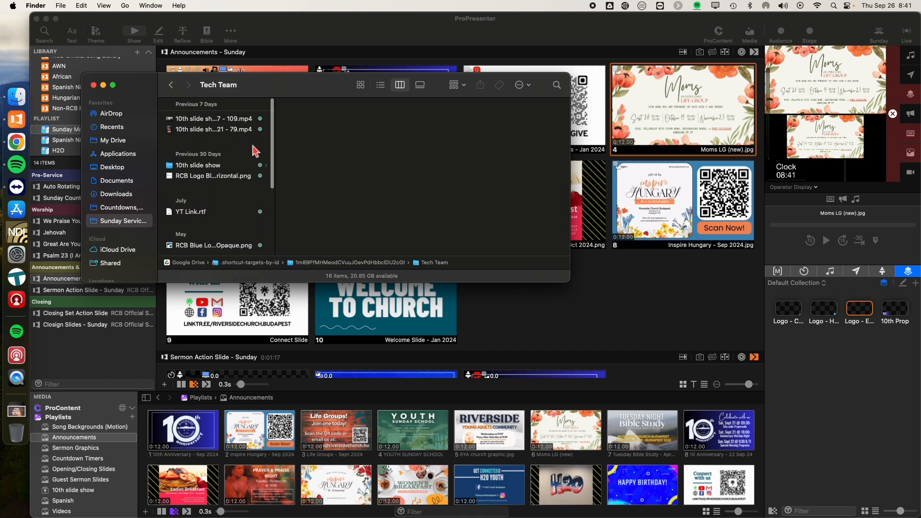
scroll(234, 143, down, 6)
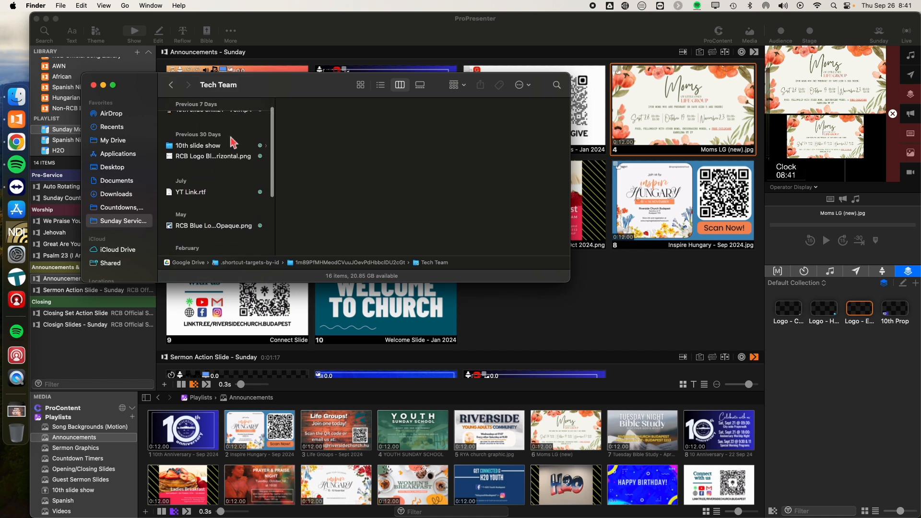
scroll(233, 142, down, 1)
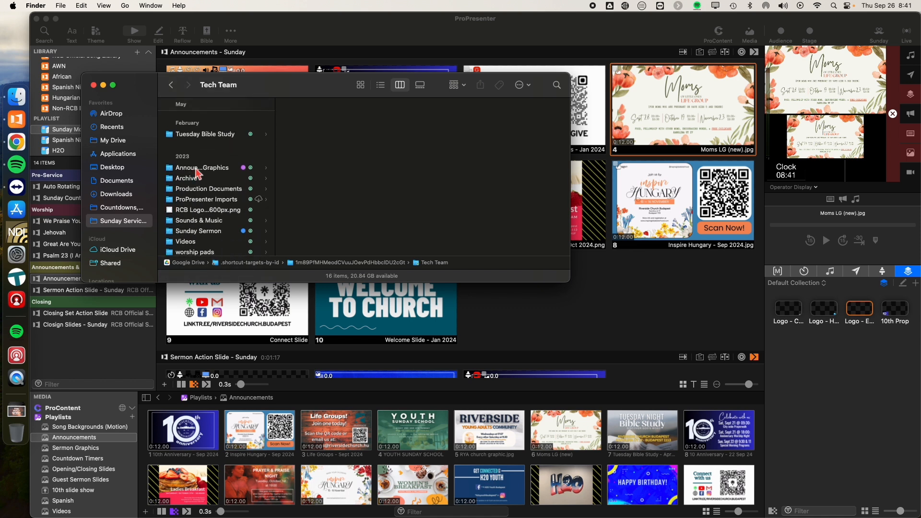
Step: Examine the contents of the Tuesday Bible Study, Announcement Graphics, Production Documents and Archive folders
click(208, 136)
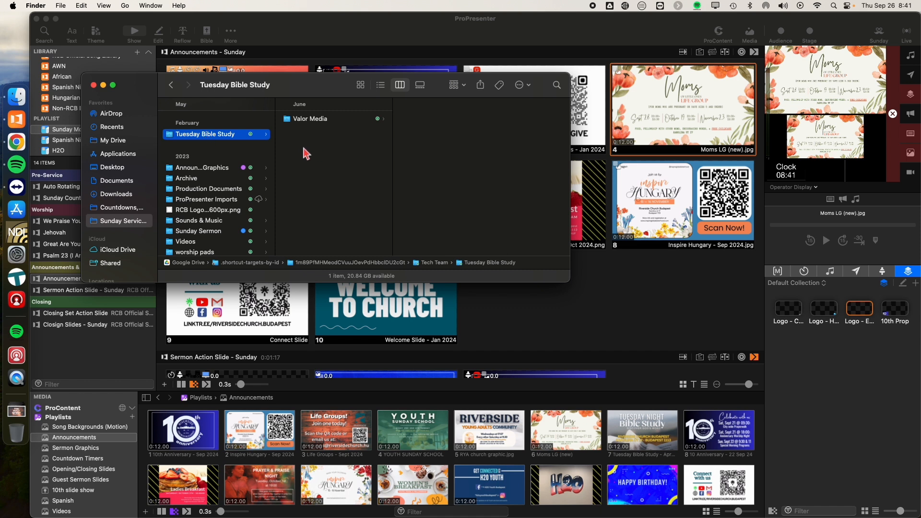
click(187, 169)
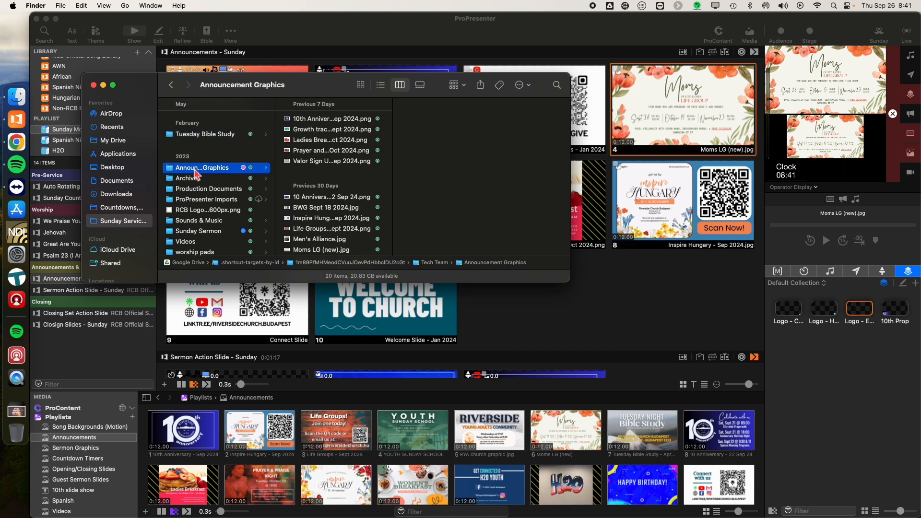
click(207, 191)
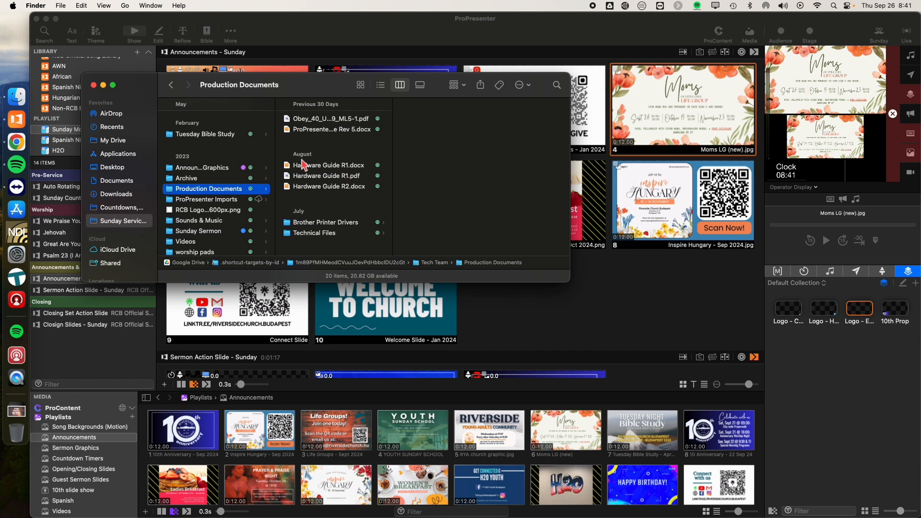
click(192, 179)
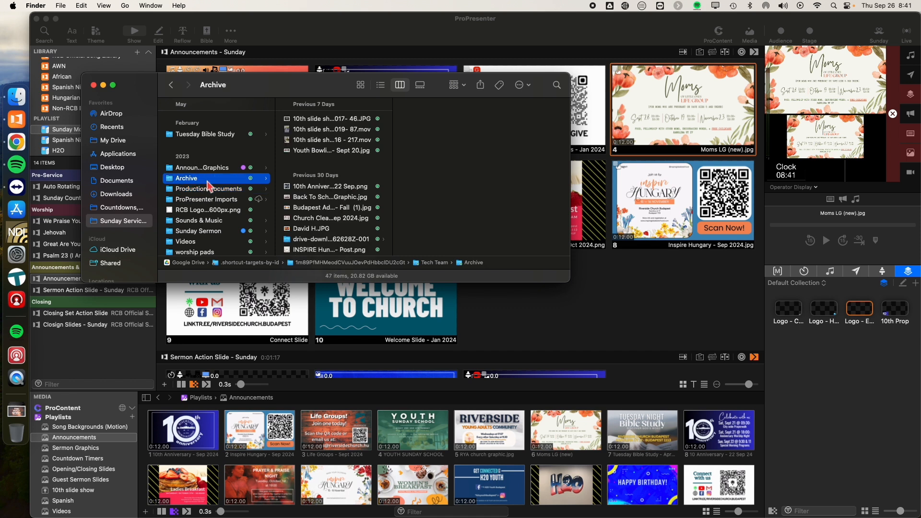
Step: Examine the contents of the ProPresenter Imports, Sounds & Music, Sunday Sermon, Videos and worship pads folders
click(213, 202)
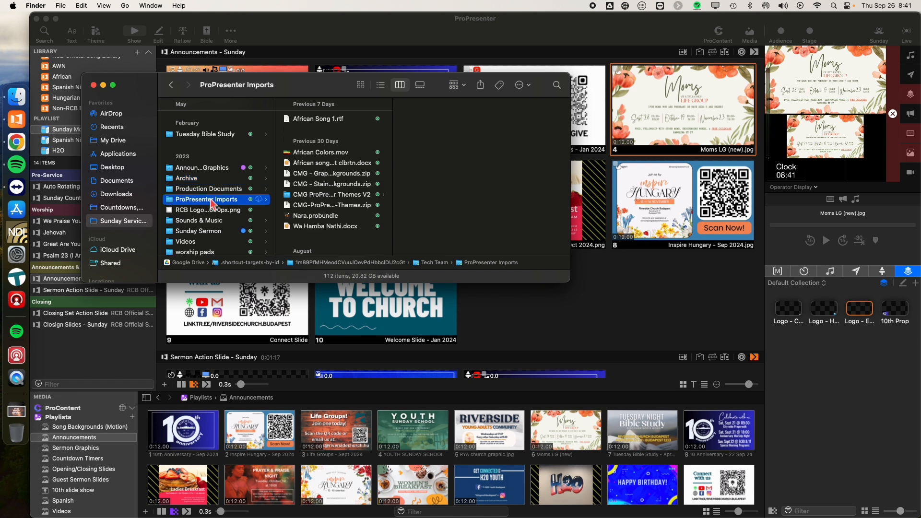
scroll(212, 203, down, 1)
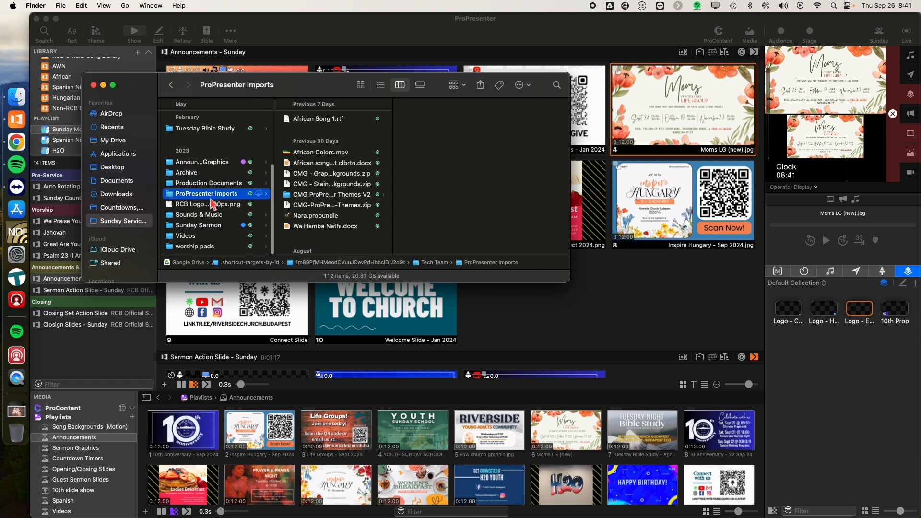
click(213, 215)
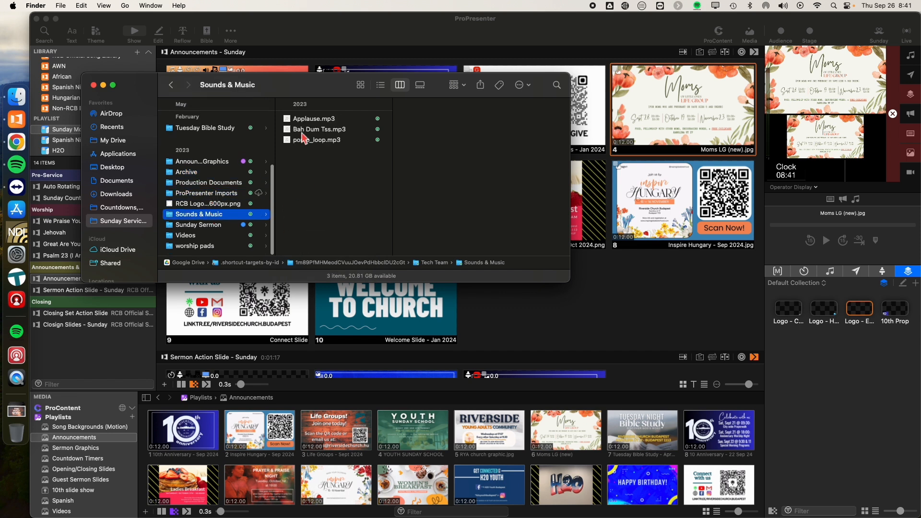
click(211, 225)
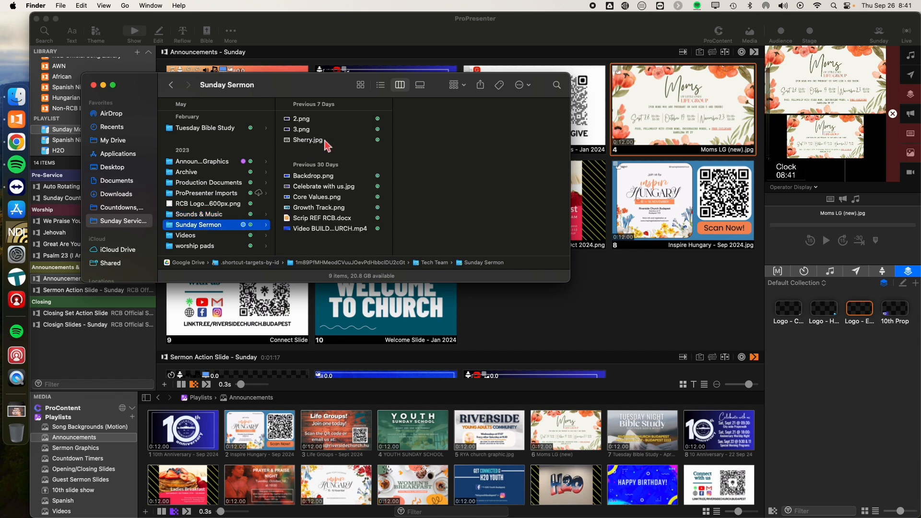
click(200, 236)
scroll(347, 177, down, 3)
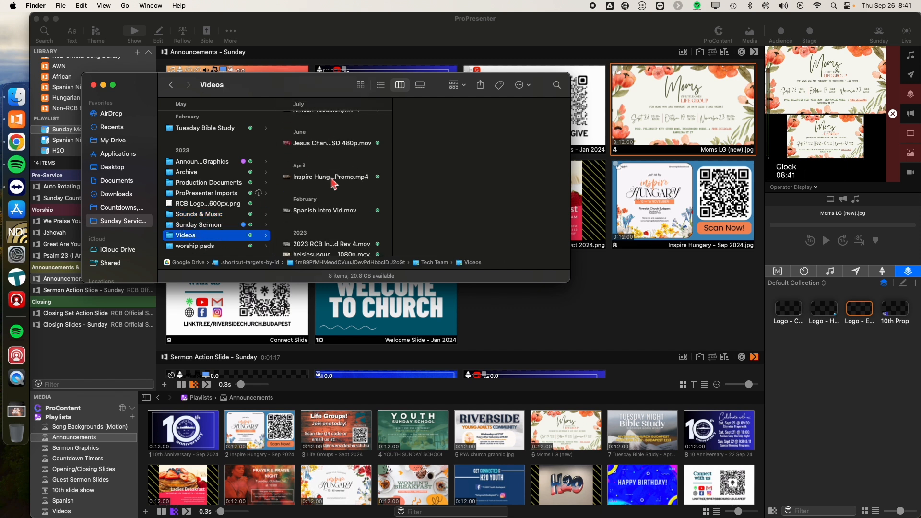
click(202, 247)
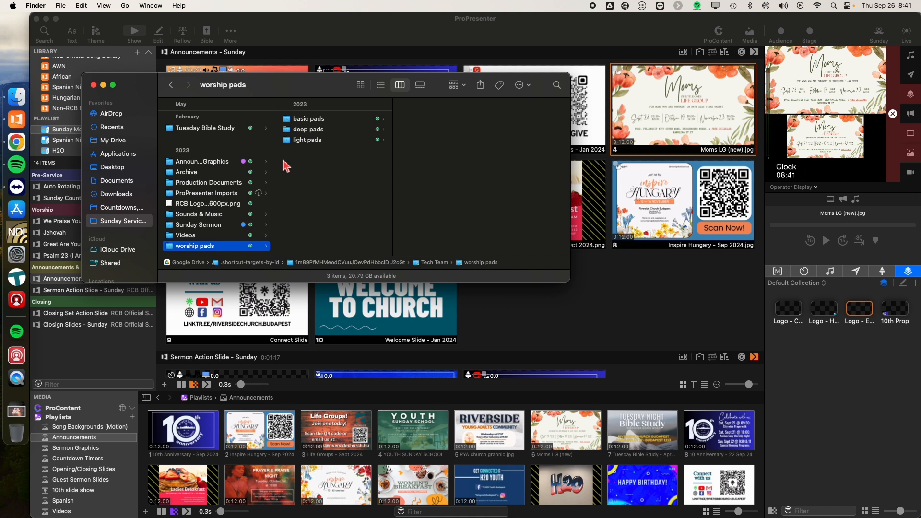
Step: Open the Announcement Graphics folder and preview the 10th Anniversary - Sep 2024 and Growth track- Sept 2024 images
click(217, 163)
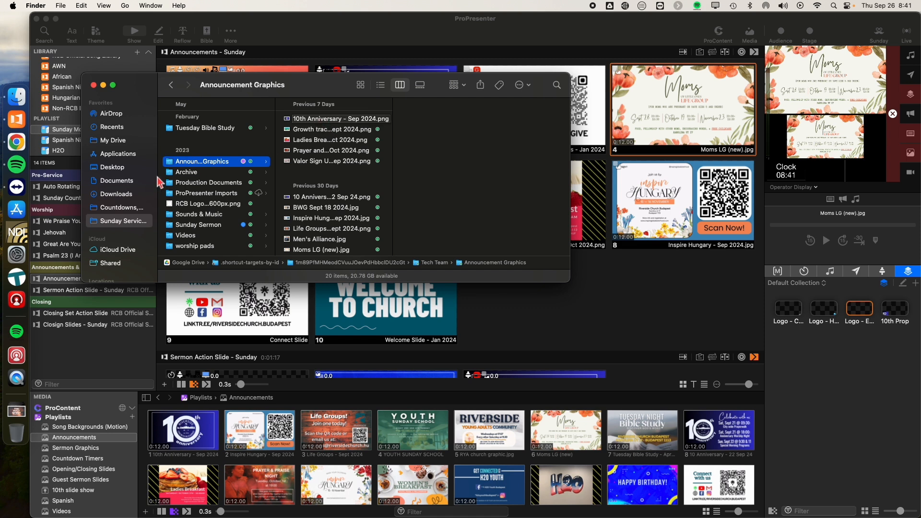
click(317, 118)
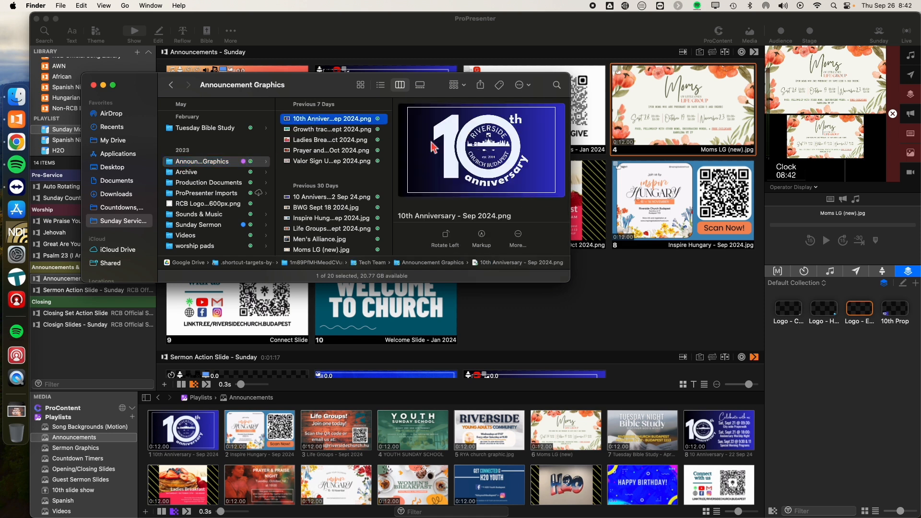
click(388, 129)
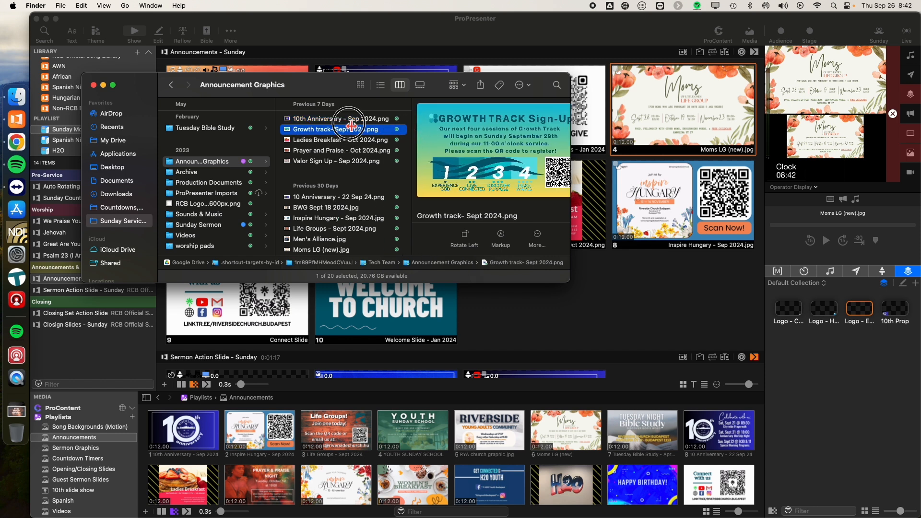
click(349, 120)
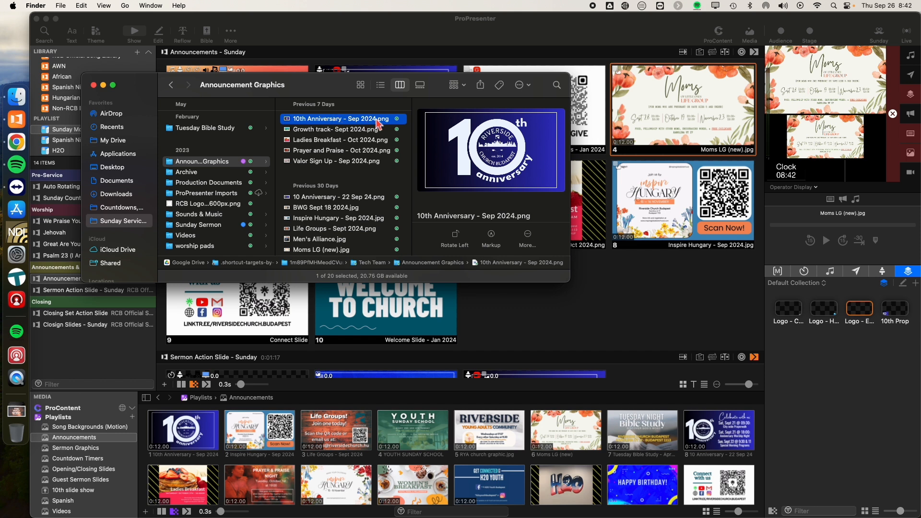
click(348, 131)
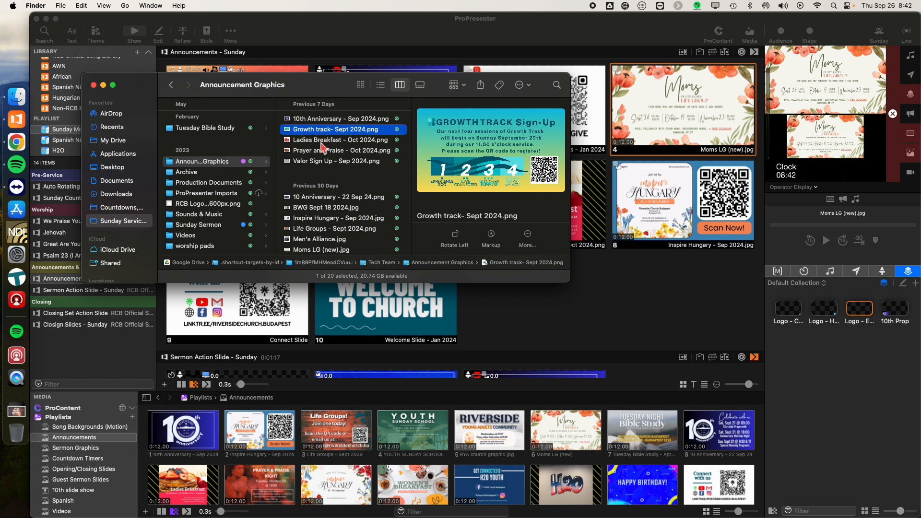
Step: Move the outdated graphic 10 Anniversary - 22 Sep 24.png from Announcement Graphics into the Archive folder
click(324, 199)
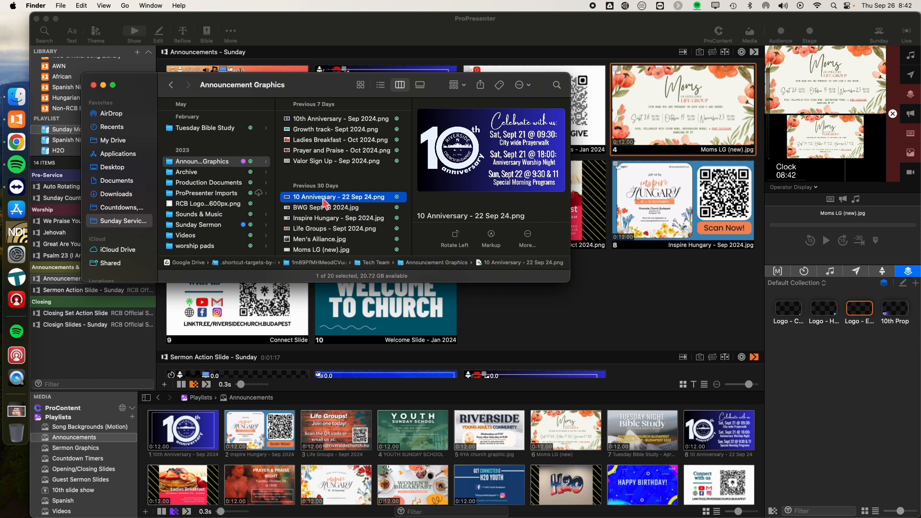
drag(325, 203, 191, 182)
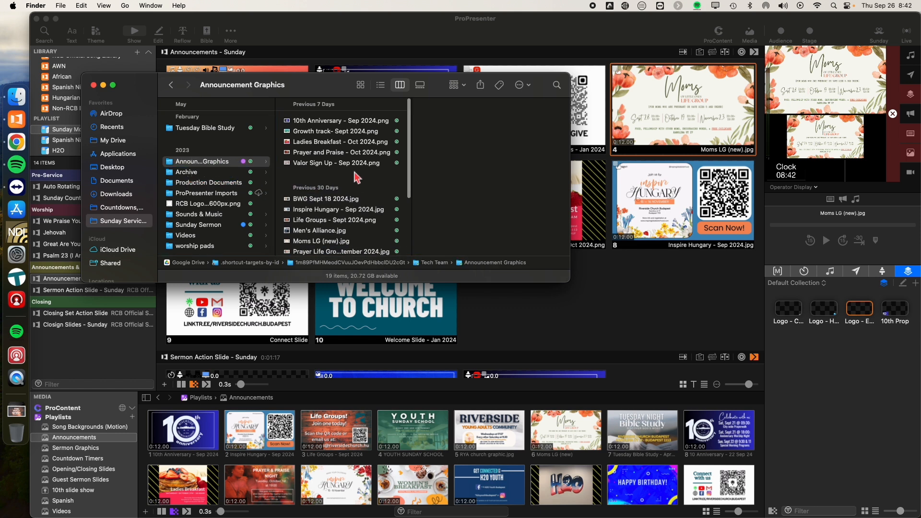
click(341, 199)
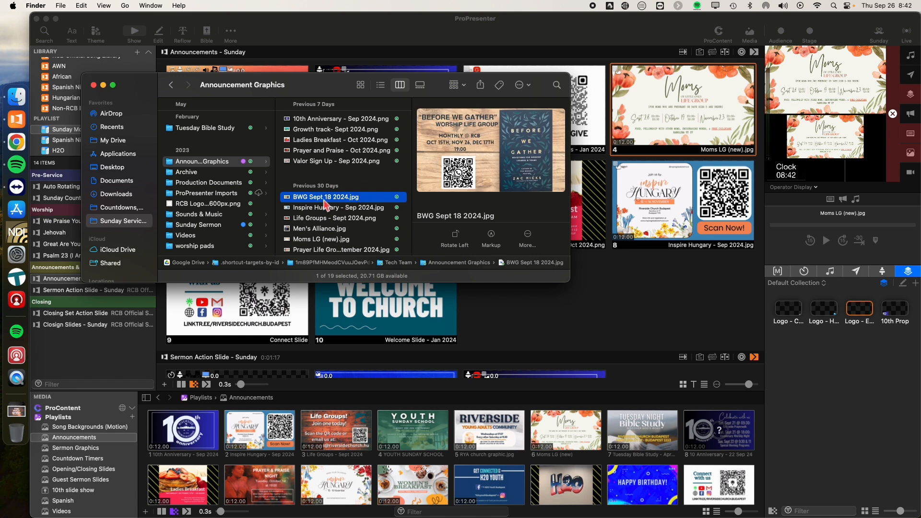
scroll(337, 199, up, 2)
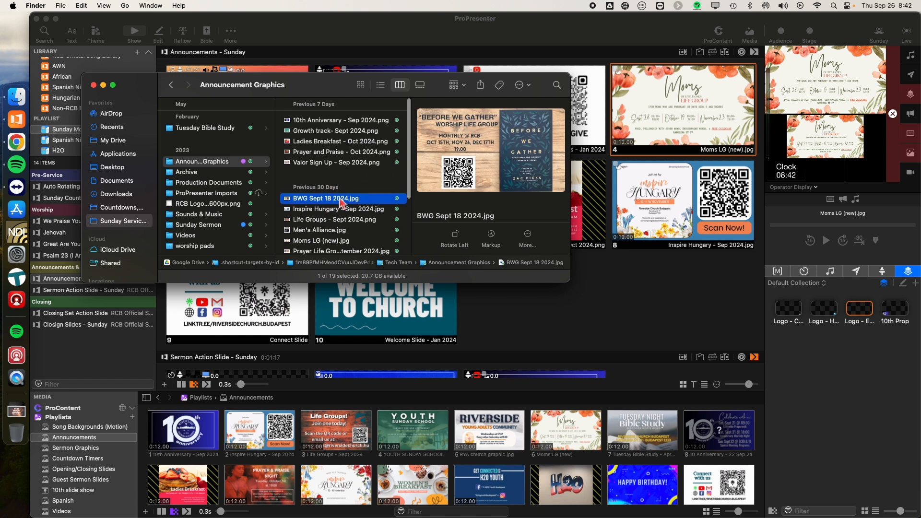
Step: Add Growth track- Sept 2024.png to ProPresenter's Announcements media playlist, between the 10th Anniversary and Inspire Hungary graphics
click(333, 130)
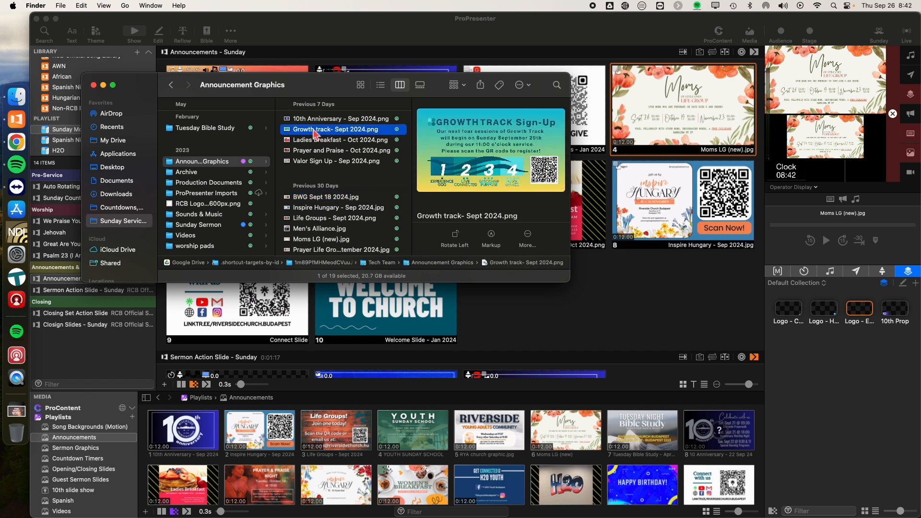
click(302, 130)
drag(303, 132, 220, 438)
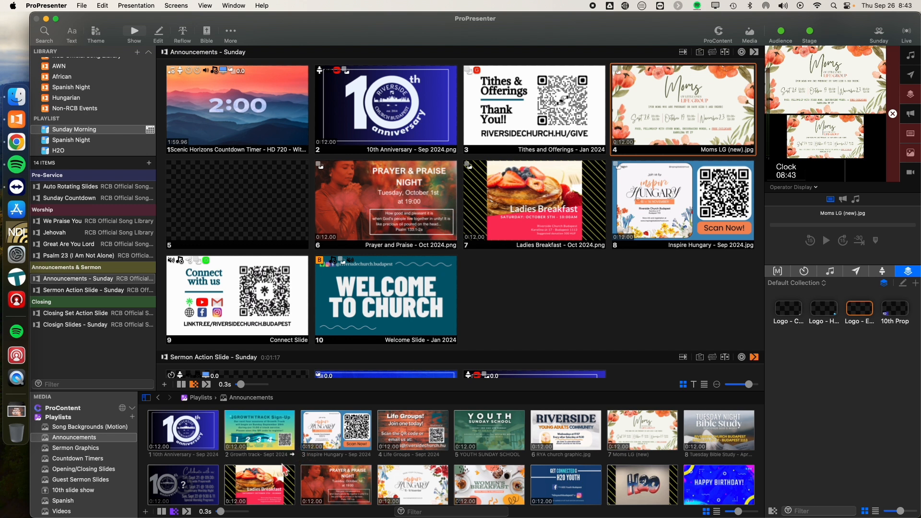
Step: Show the Growth track graphic live and set its next cue to None in the Announcements media playlist
click(267, 429)
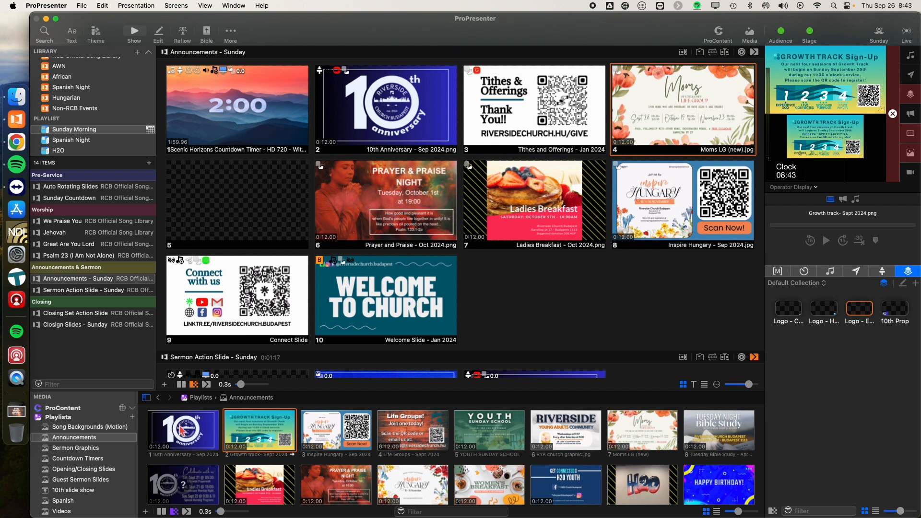
right_click(269, 437)
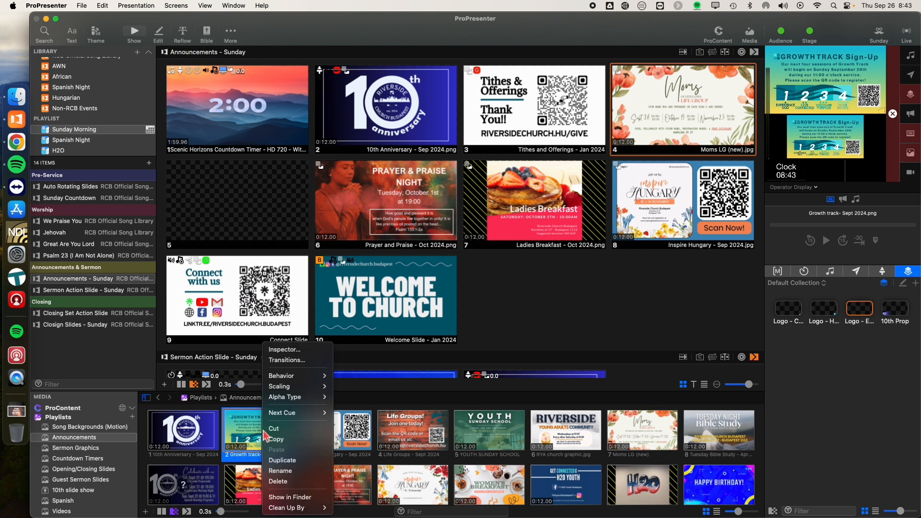
mouse_move(288, 413)
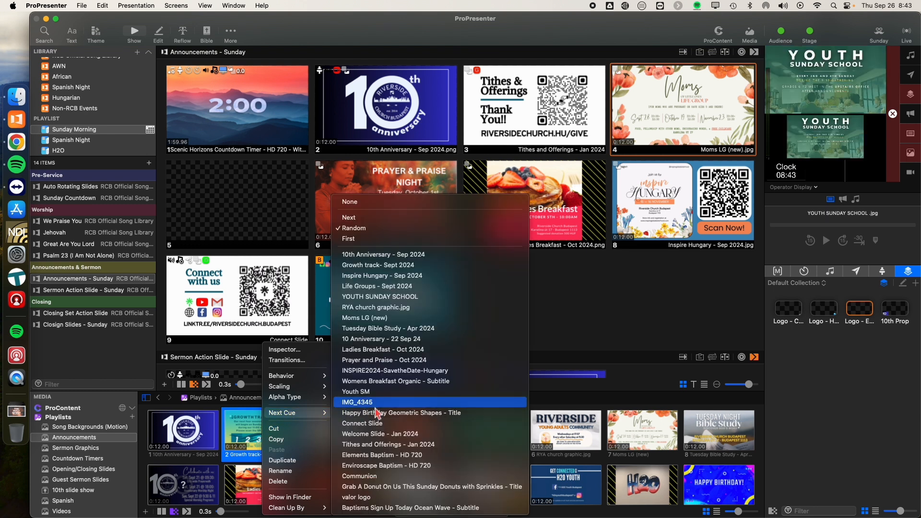
click(375, 201)
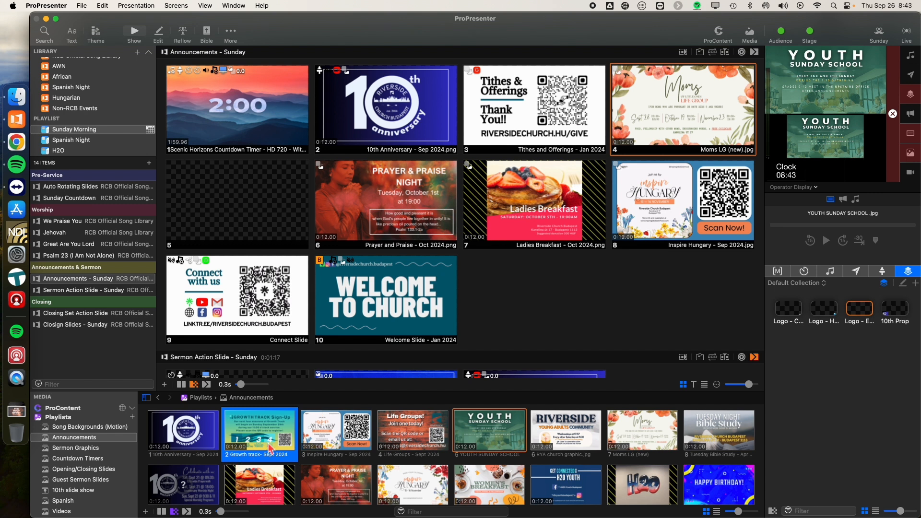
Step: Show the Inspire Hungary, Life Groups, Youth Sunday School and Growth track media graphics live one after another
click(337, 442)
click(417, 437)
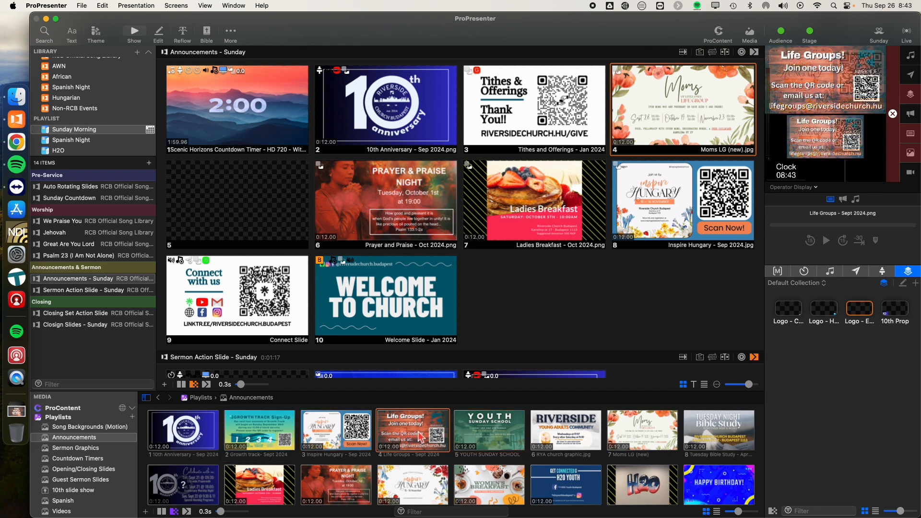
click(475, 435)
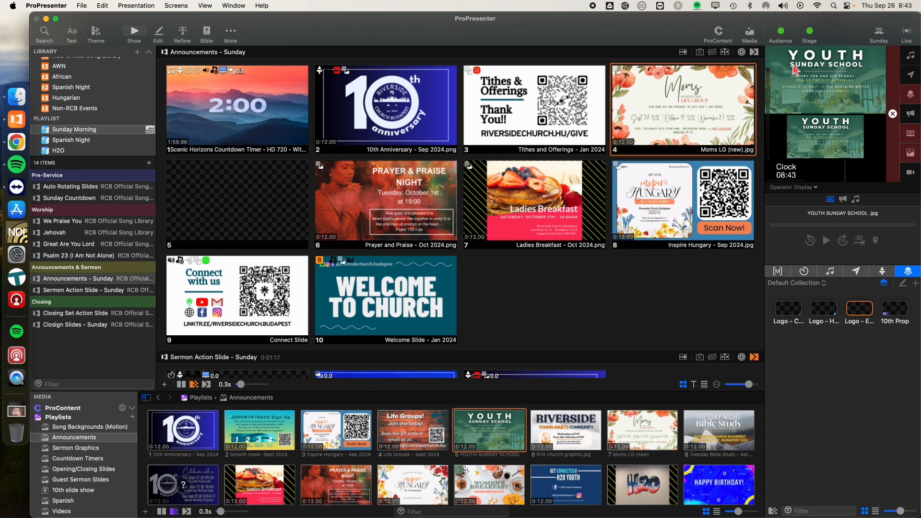
click(268, 436)
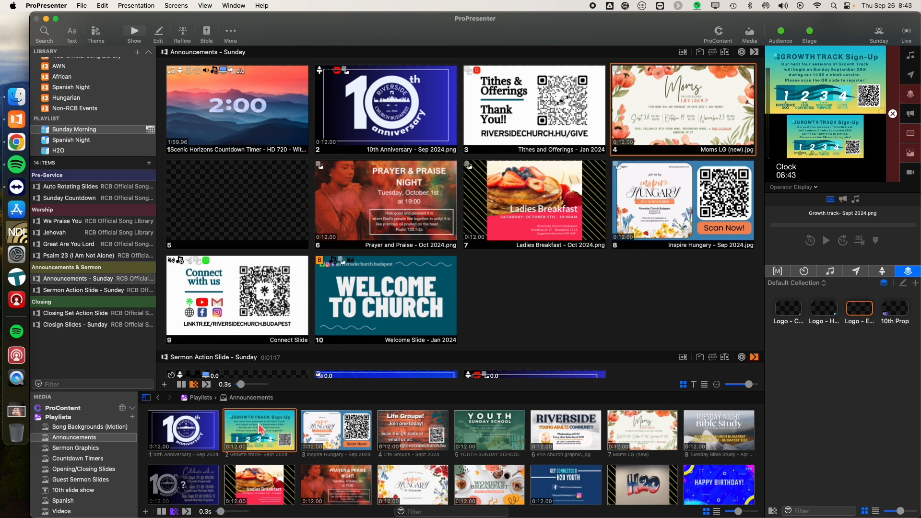
Step: Place the Growth track graphic on blank slide 5 of the Sunday announcements and delete that slide
drag(262, 430, 225, 224)
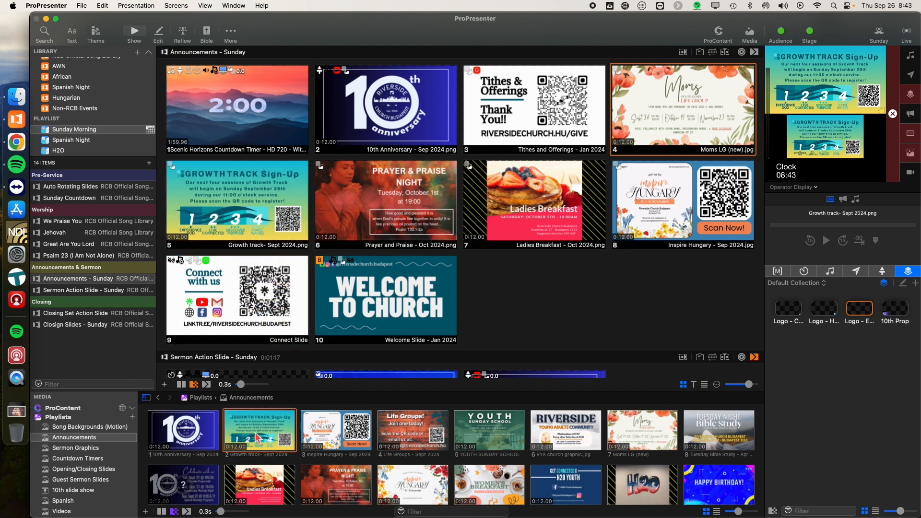
right_click(228, 217)
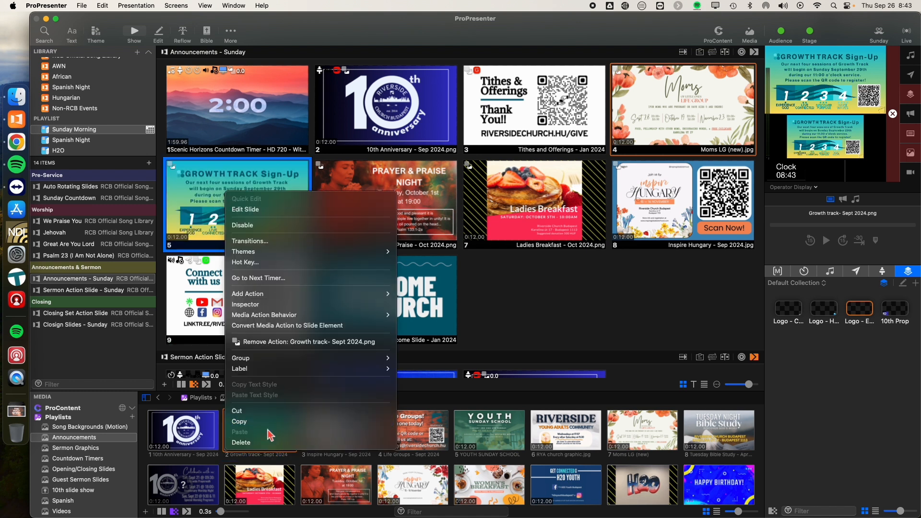
click(263, 440)
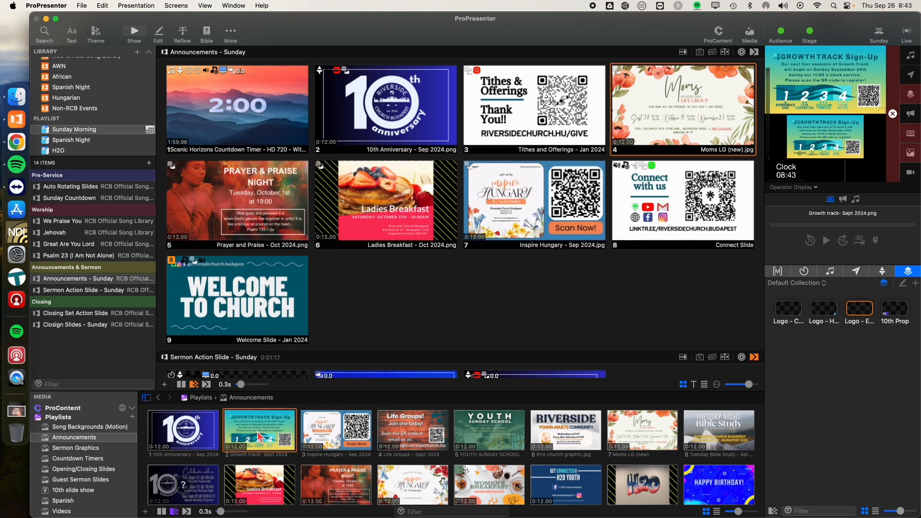
Step: Insert the Growth track graphic as a new slide between the Moms LG and Prayer and Praise slides, and show it live
drag(259, 436, 168, 217)
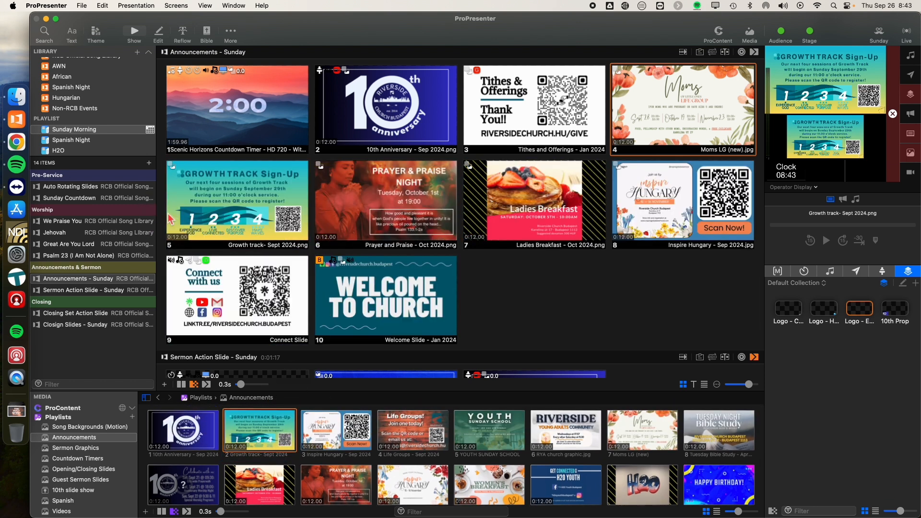
click(211, 209)
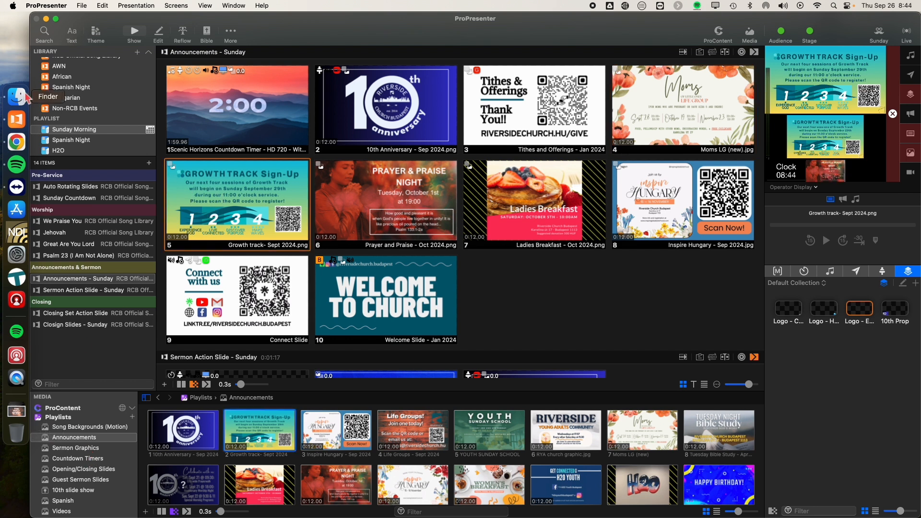
Step: Switch to Chrome, open the CMG bookmark and unlock the media browser from the account page
click(16, 142)
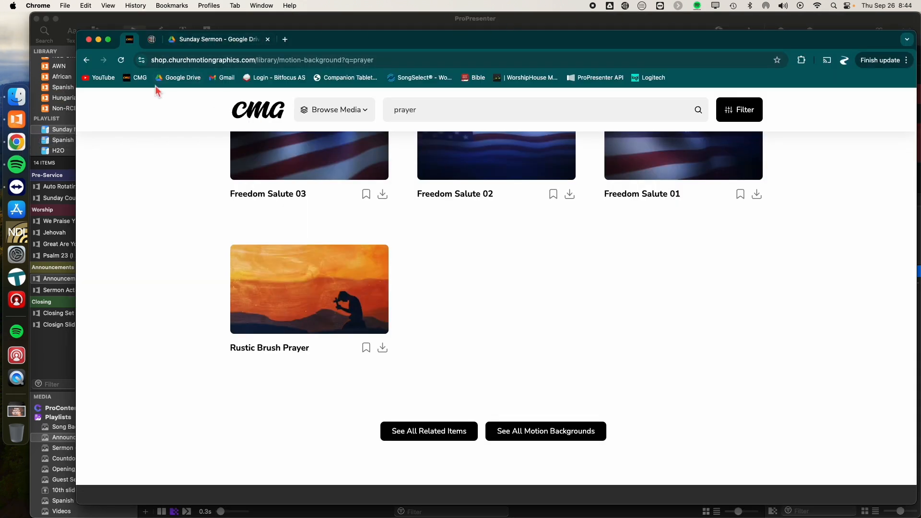
click(138, 78)
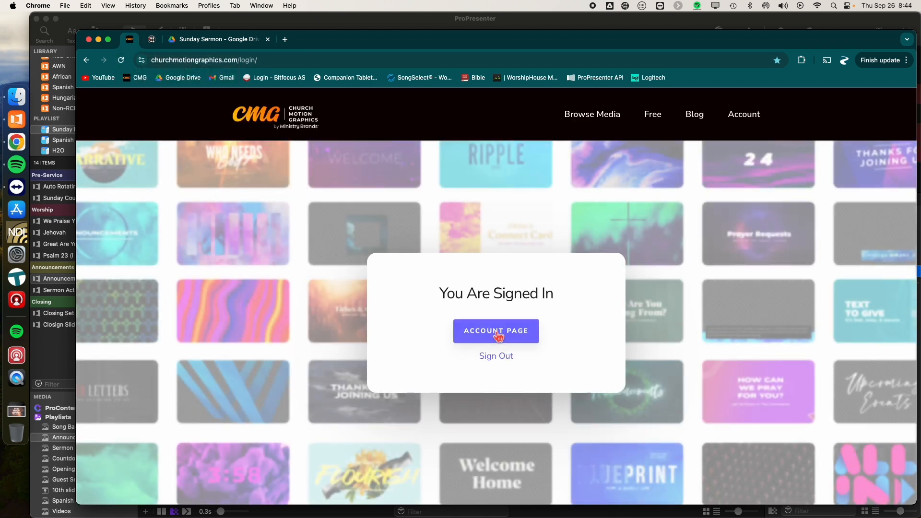
click(499, 336)
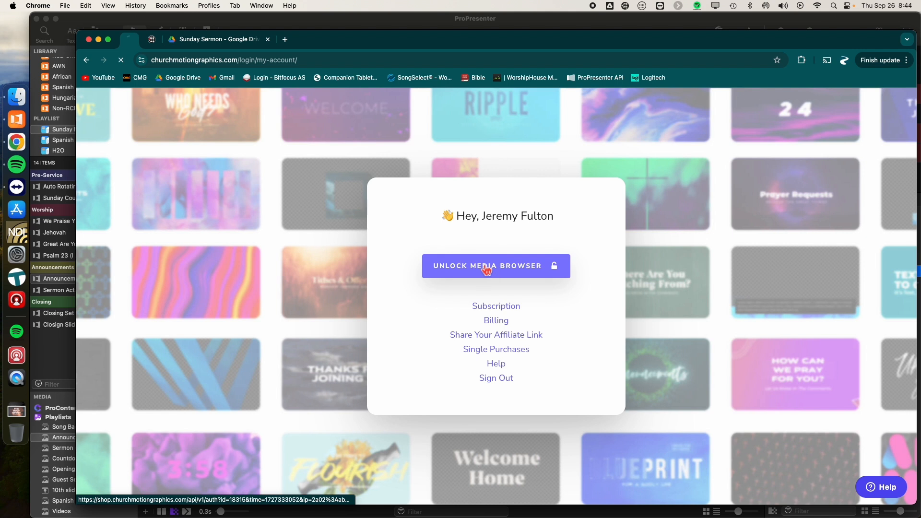
click(486, 270)
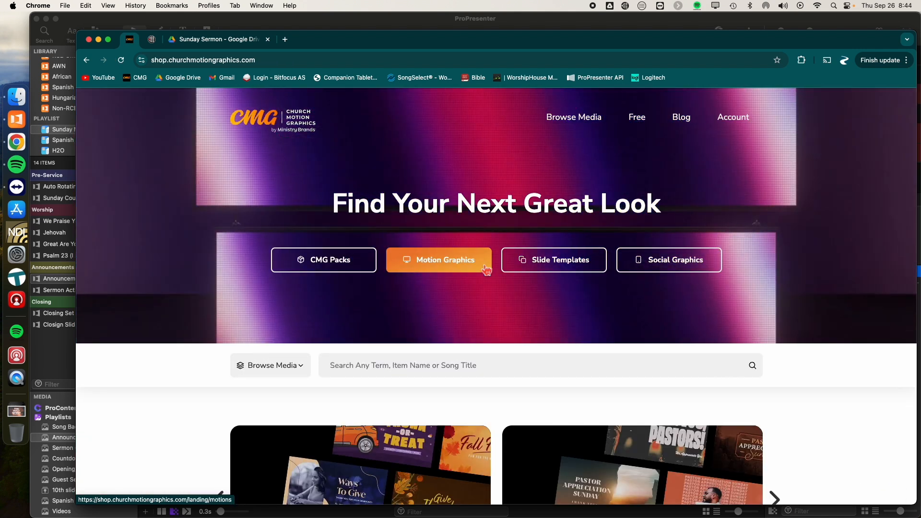
Step: Search the CMG media library for "prayer"
scroll(372, 364, down, 3)
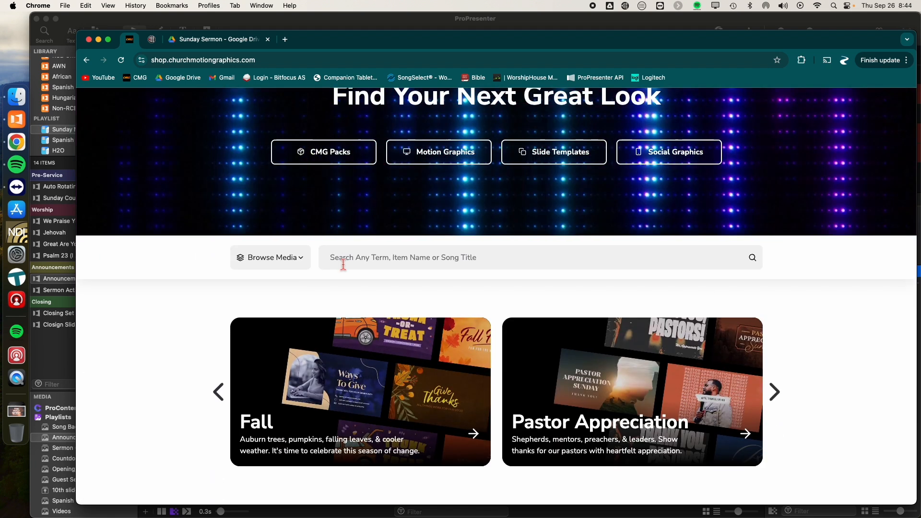
click(346, 263)
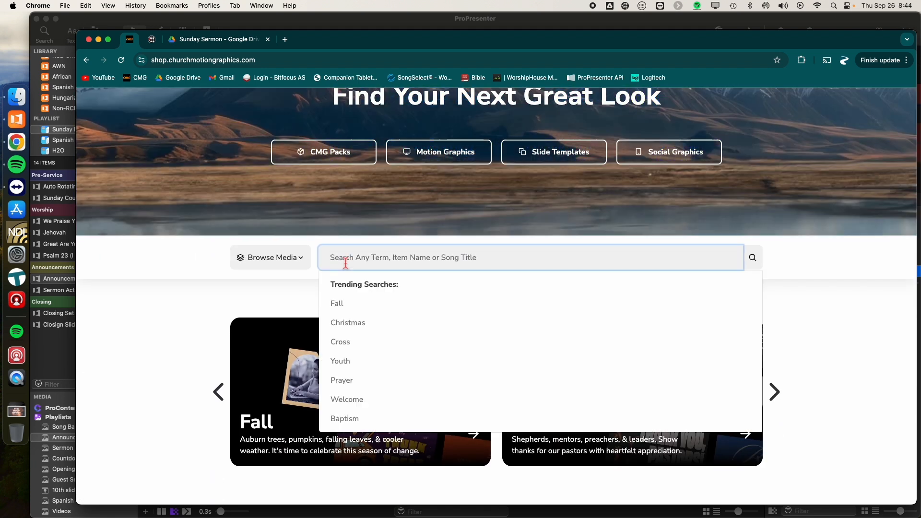
text(pra)
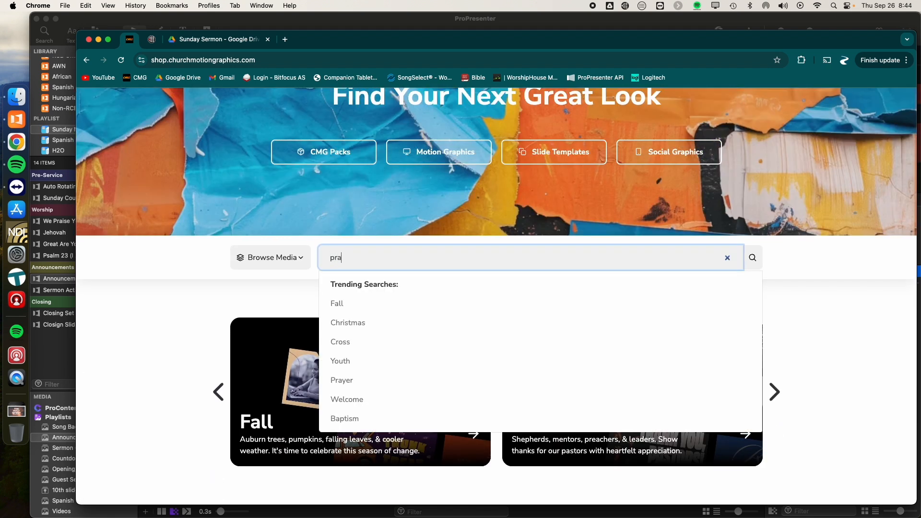
text(yer)
key(Return)
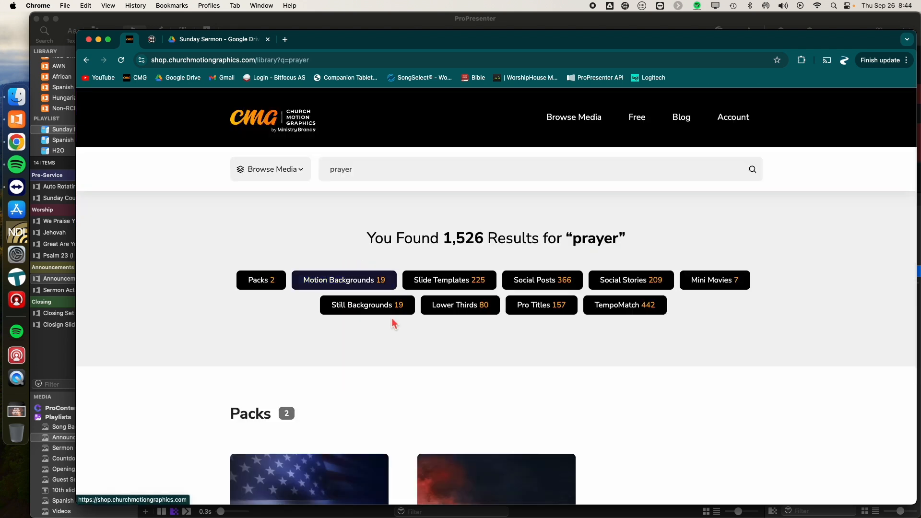
Step: List all motion backgrounds matching the prayer search and download the Rustic Brush Prayer video
scroll(393, 320, down, 4)
scroll(395, 323, down, 7)
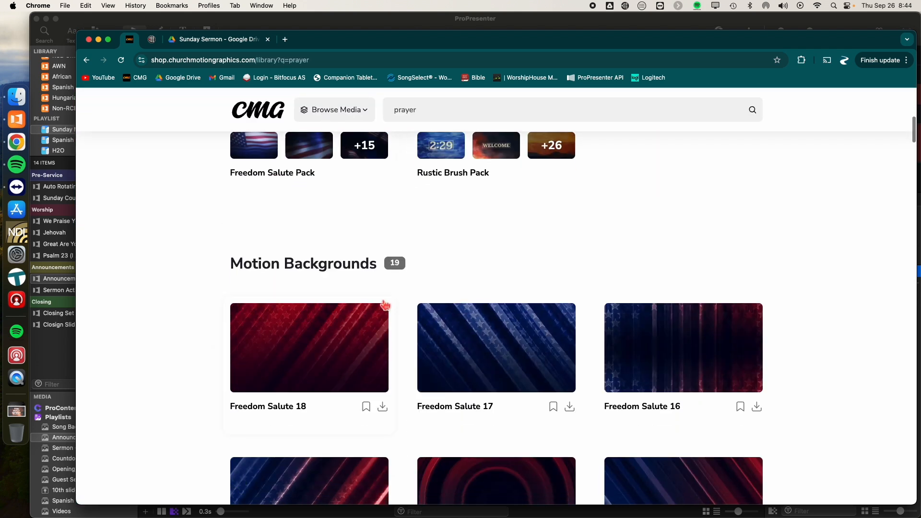
scroll(370, 292, down, 5)
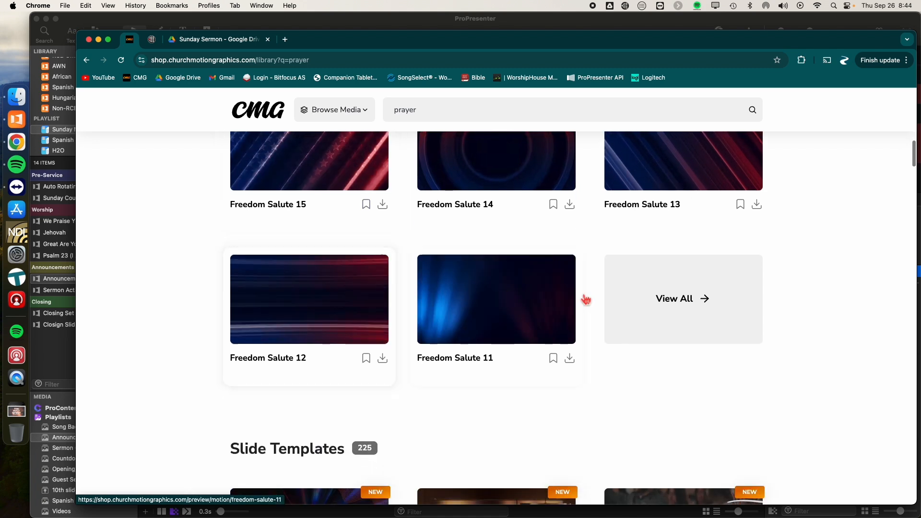
click(671, 301)
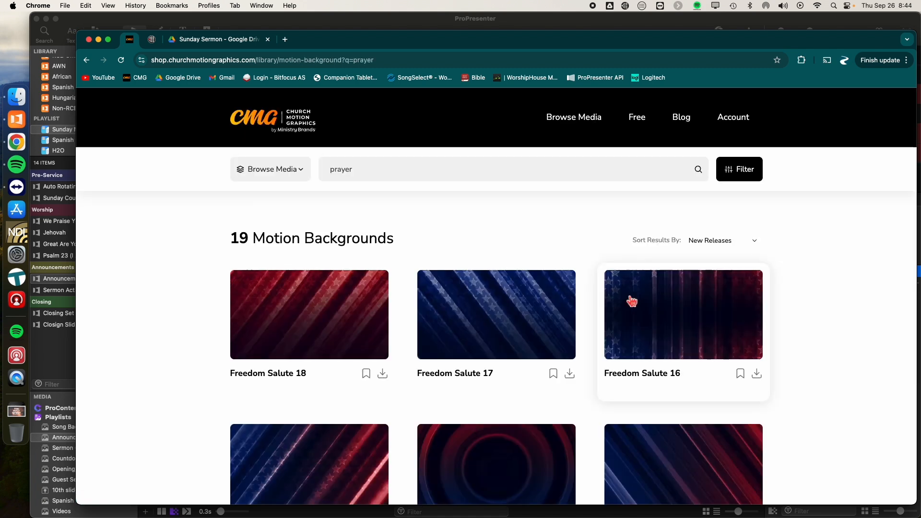
scroll(570, 339, down, 15)
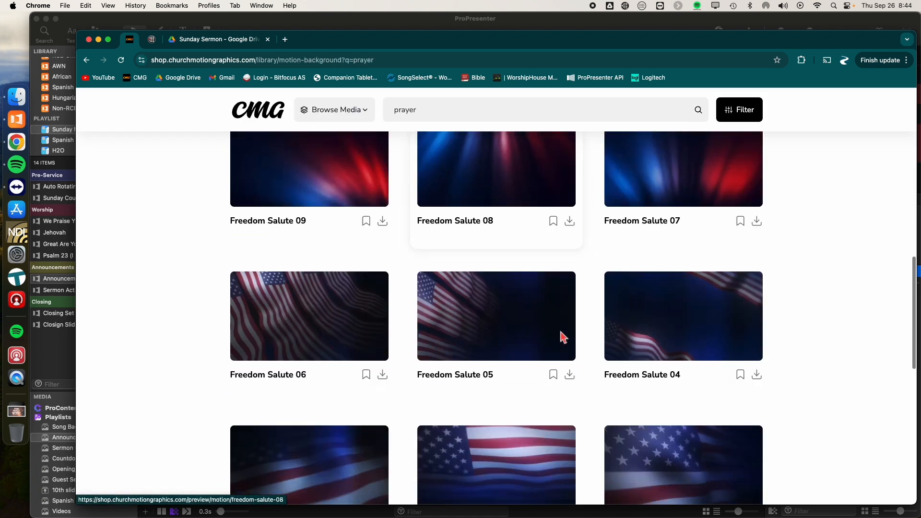
scroll(565, 337, down, 5)
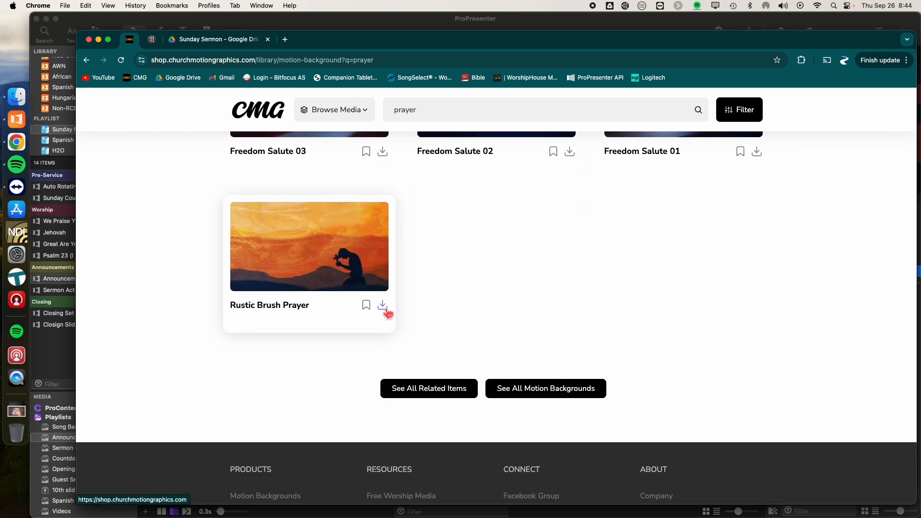
click(383, 307)
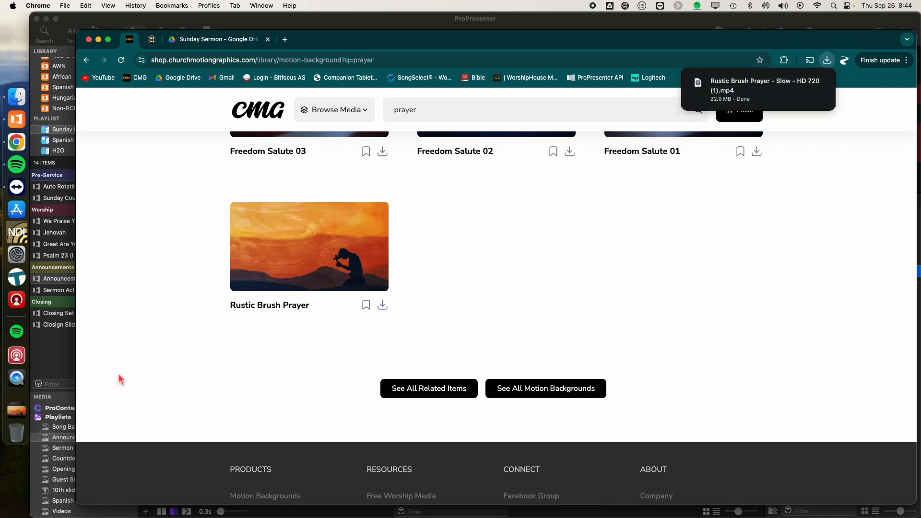
Step: Switch to Finder and select the downloaded Rustic Brush Prayer - Slow - HD 720 (1).mp4 in the Downloads folder
click(122, 24)
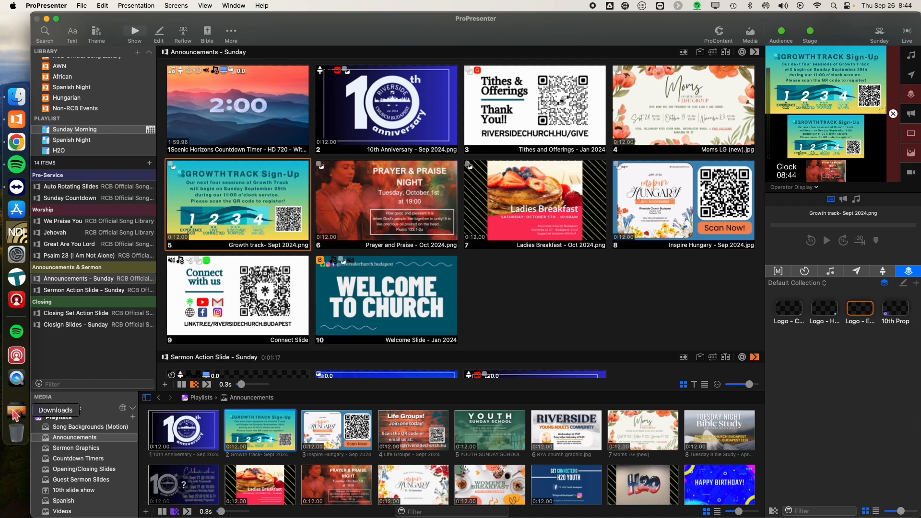
click(16, 412)
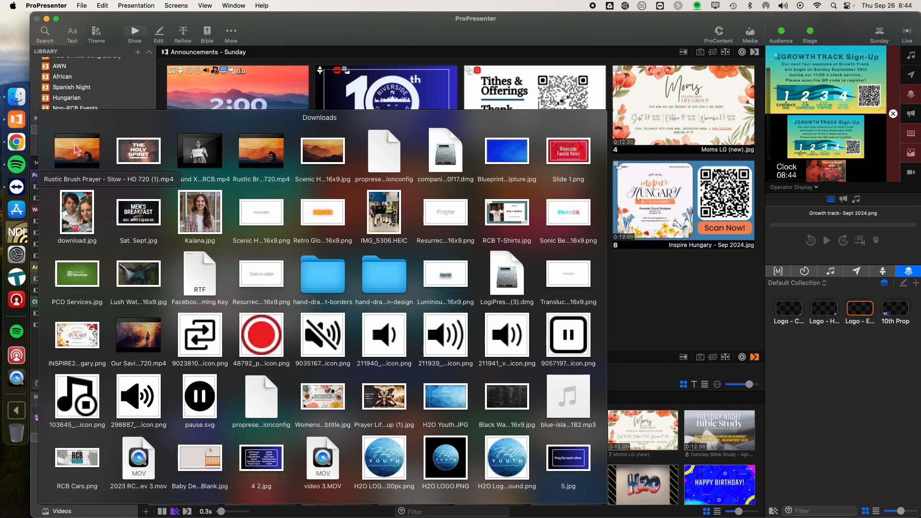
click(17, 97)
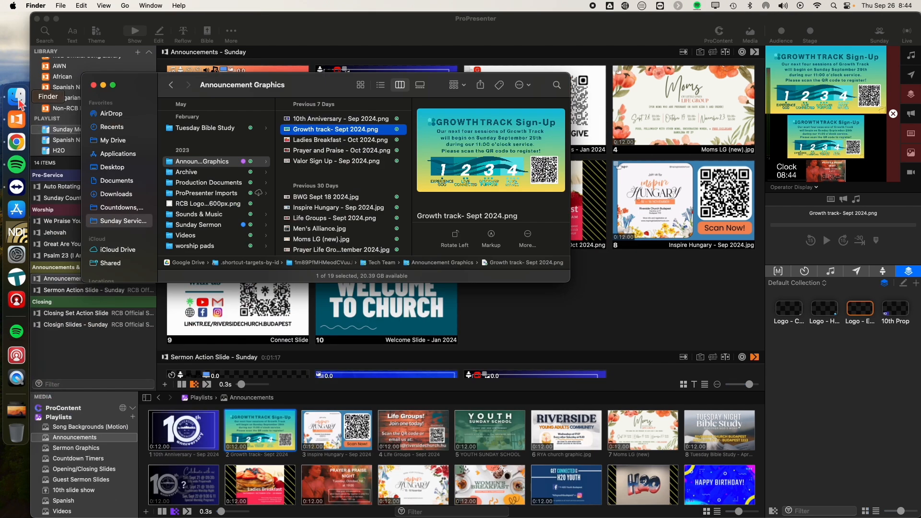
click(116, 180)
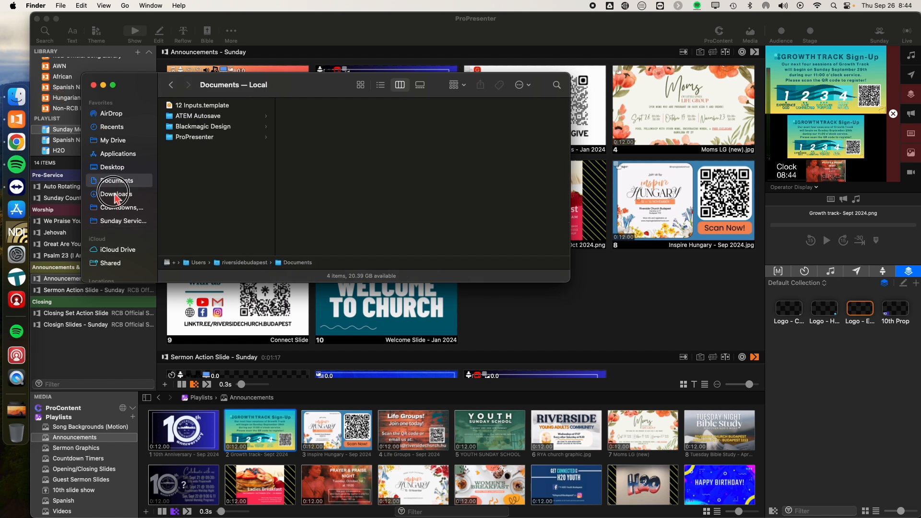
click(116, 193)
click(201, 124)
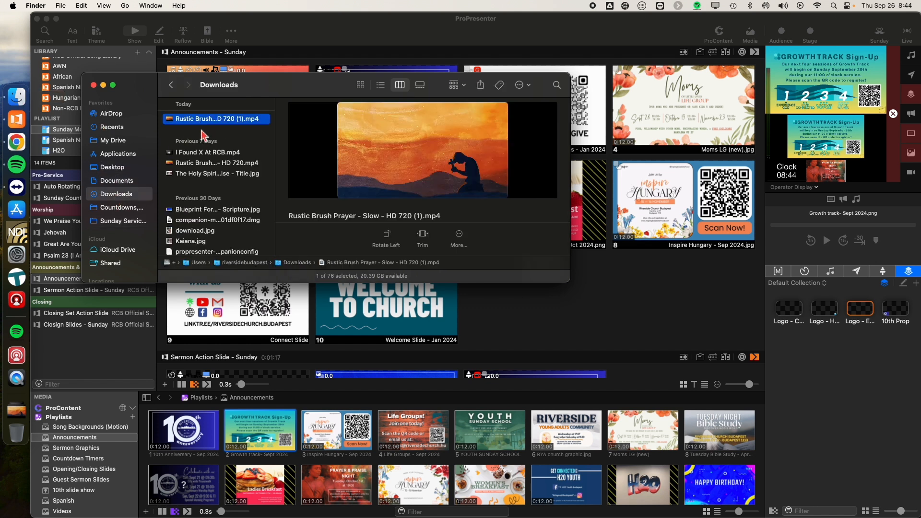
Step: Import the downloaded Rustic Brush Prayer video as the first item of ProPresenter's Song Backgrounds (Motion) media playlist
scroll(62, 438, up, 1)
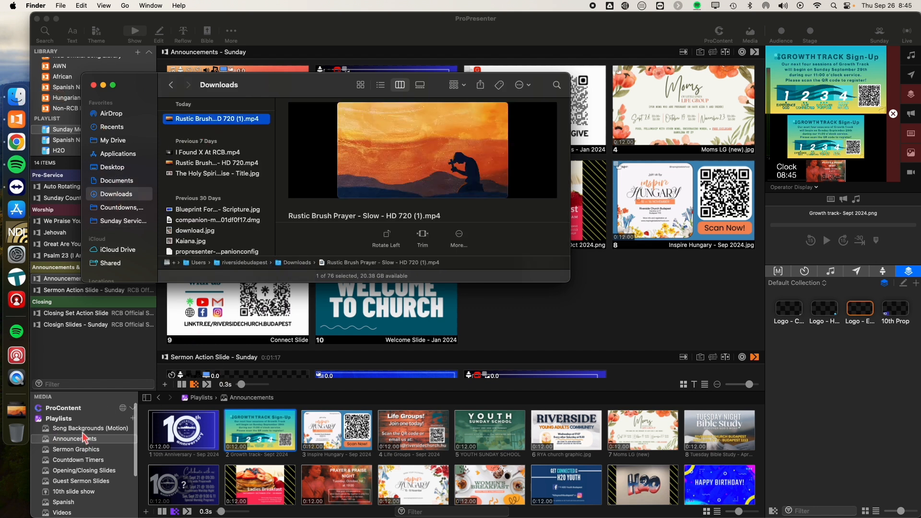
click(87, 429)
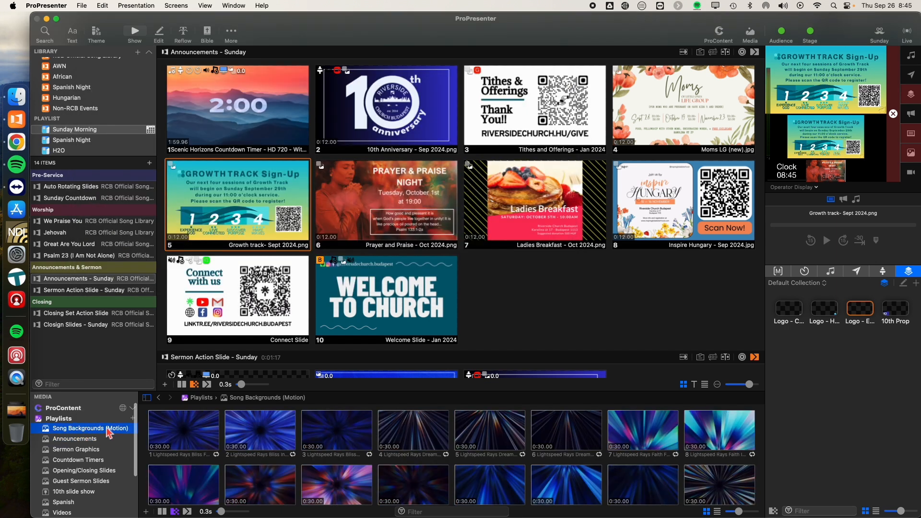
click(16, 98)
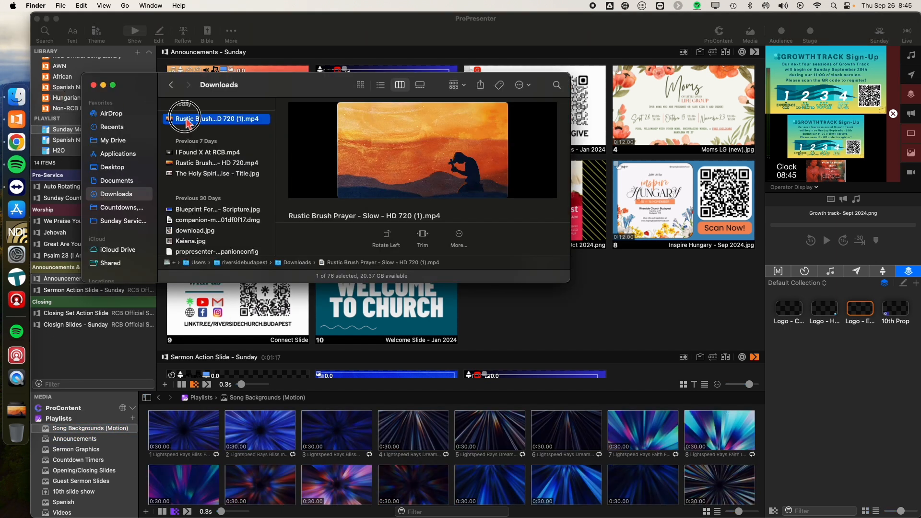
mouse_move(186, 121)
mouse_down()
mouse_move(185, 175)
mouse_move(107, 352)
mouse_move(152, 439)
mouse_up()
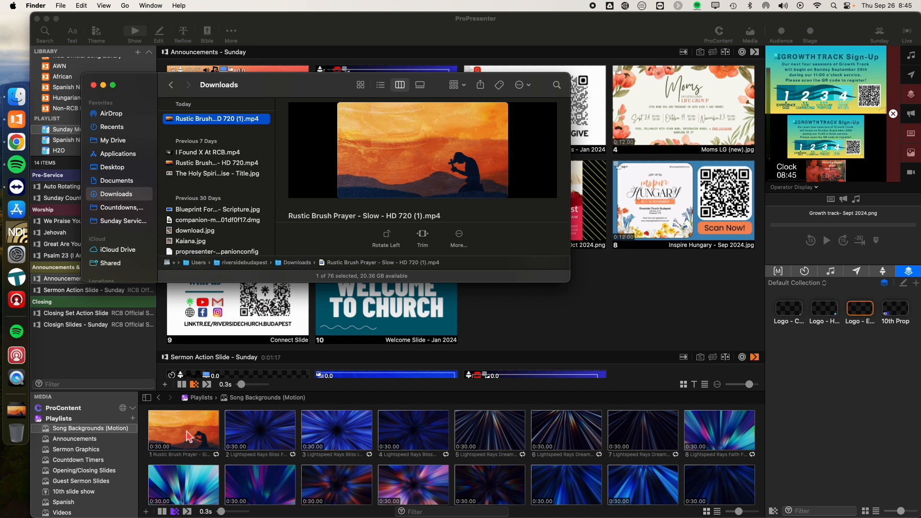
Step: Replace the background on the first slide of Psalm 23 (I Am Not Alone) with the Rustic Brush Prayer video
click(601, 303)
scroll(387, 327, down, 10)
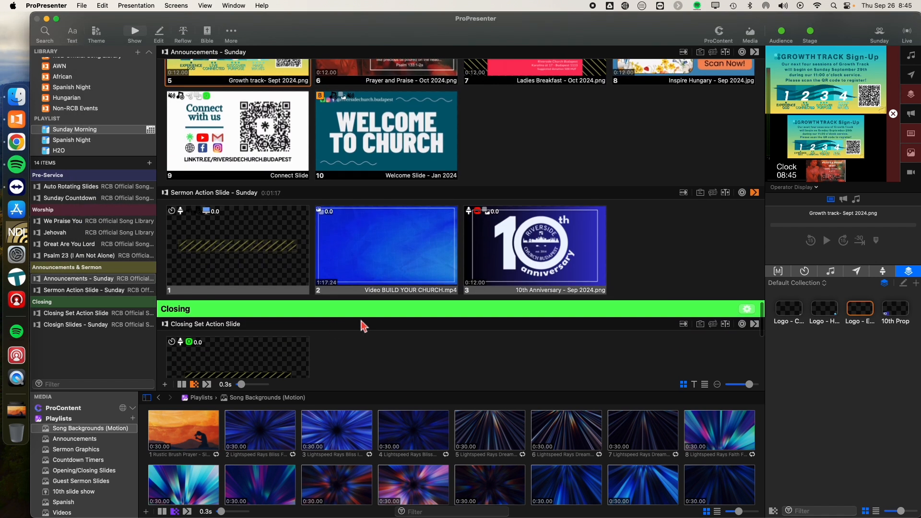
scroll(334, 325, up, 15)
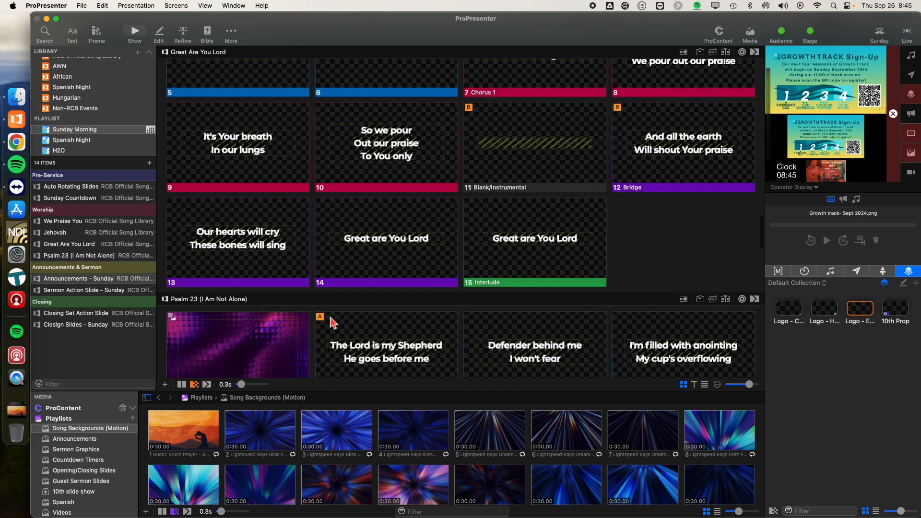
scroll(334, 323, down, 5)
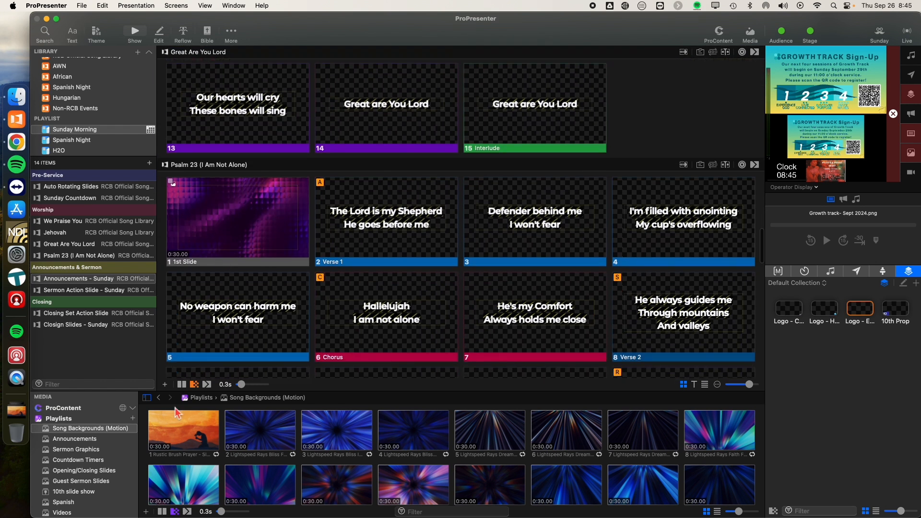
mouse_move(178, 435)
mouse_down()
mouse_move(228, 410)
mouse_move(242, 230)
mouse_move(157, 436)
mouse_up()
mouse_move(171, 443)
mouse_down()
mouse_move(185, 432)
mouse_move(236, 217)
mouse_up()
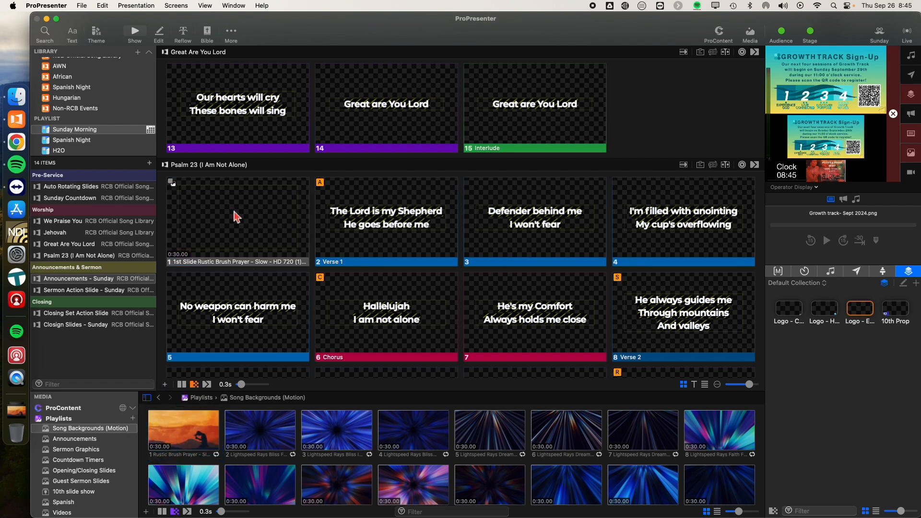
Step: Show the first Psalm 23 slide live and trigger the Worship Stage Display macro
click(208, 255)
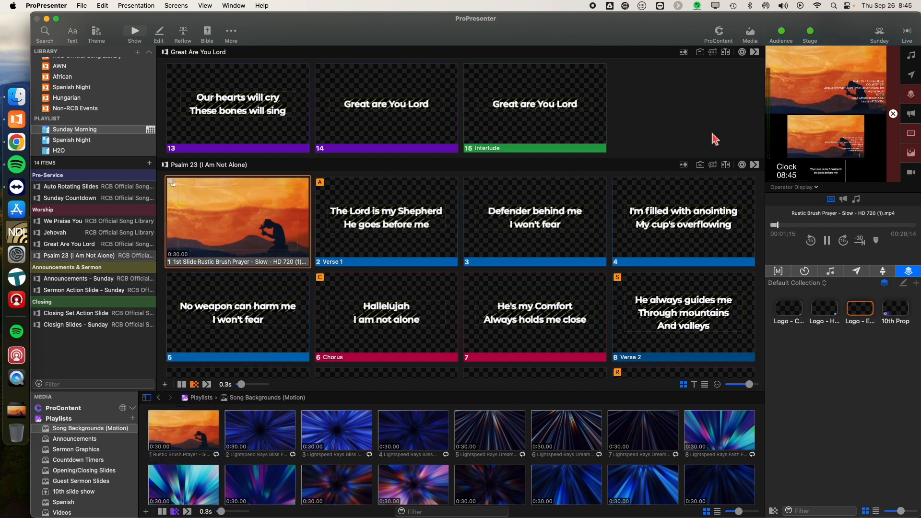
click(780, 272)
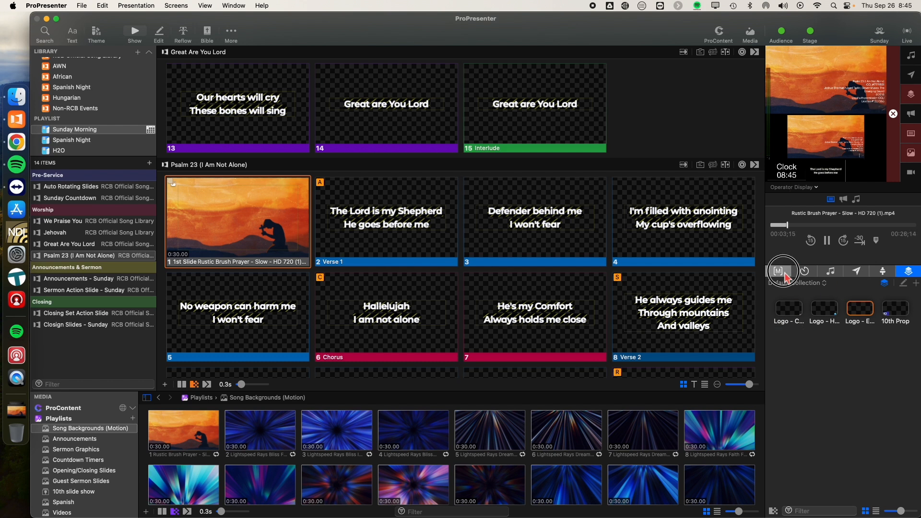
click(810, 443)
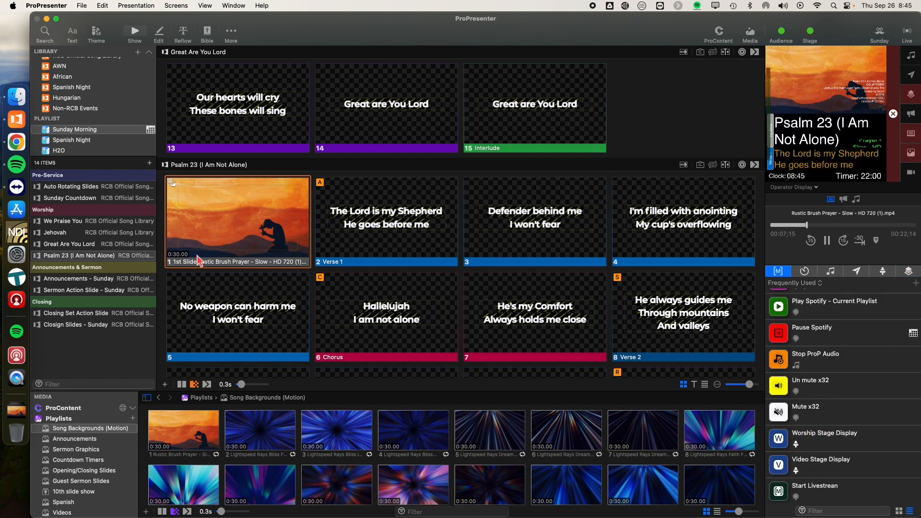
Step: Remove the video file name label from the first Psalm 23 slide and show that slide live again
right_click(218, 225)
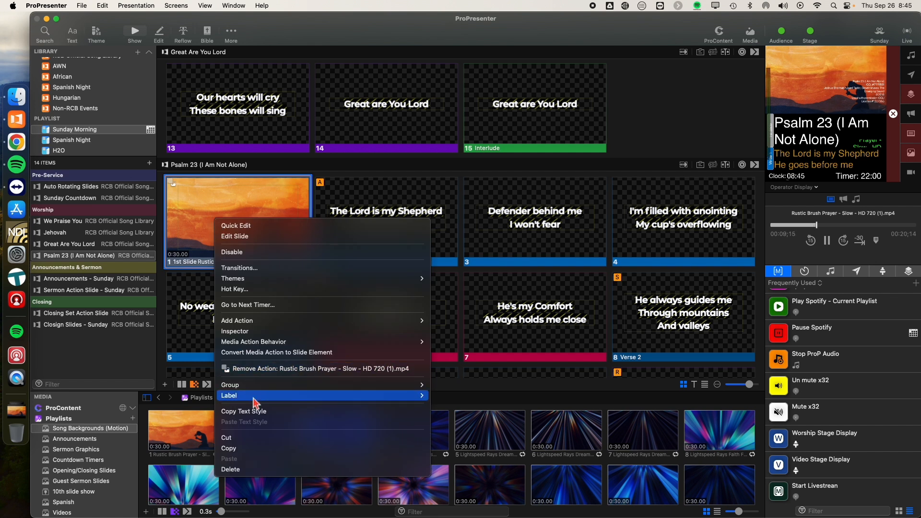
mouse_move(417, 396)
click(446, 413)
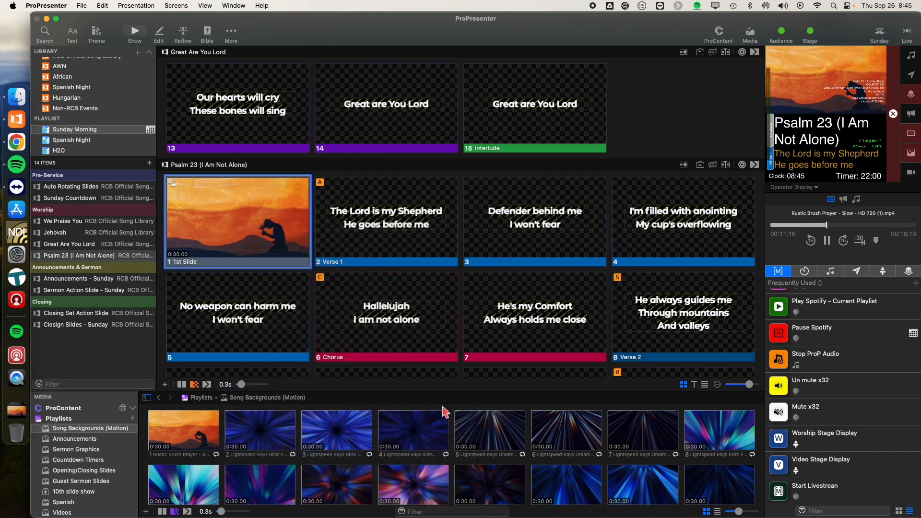
click(211, 235)
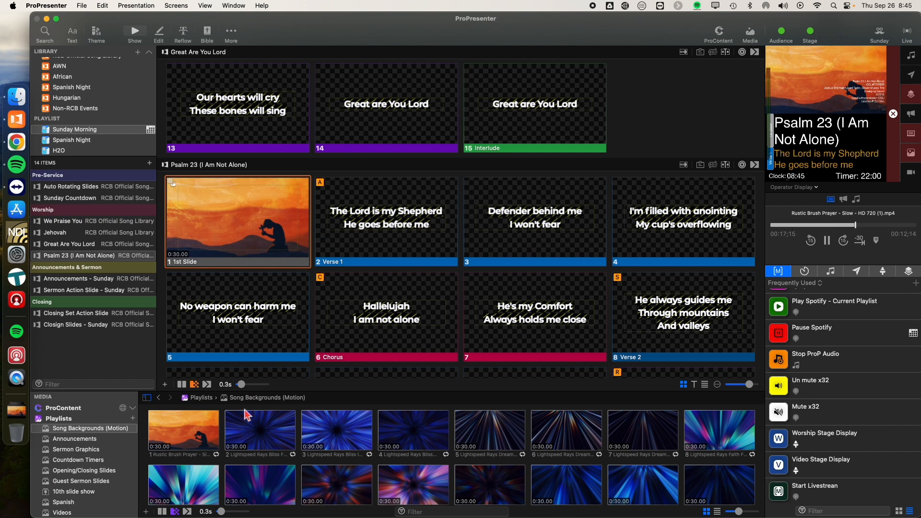
Step: Import 10th slide show 2021 - 79.mp4 from the shared Tech Team folder as the first item of the Christmas media playlist
scroll(246, 415, down, 1)
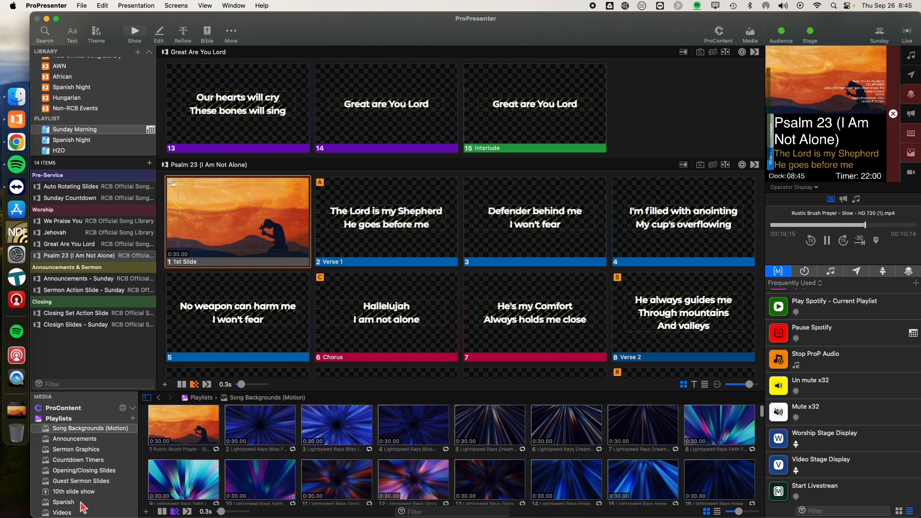
click(67, 512)
click(17, 96)
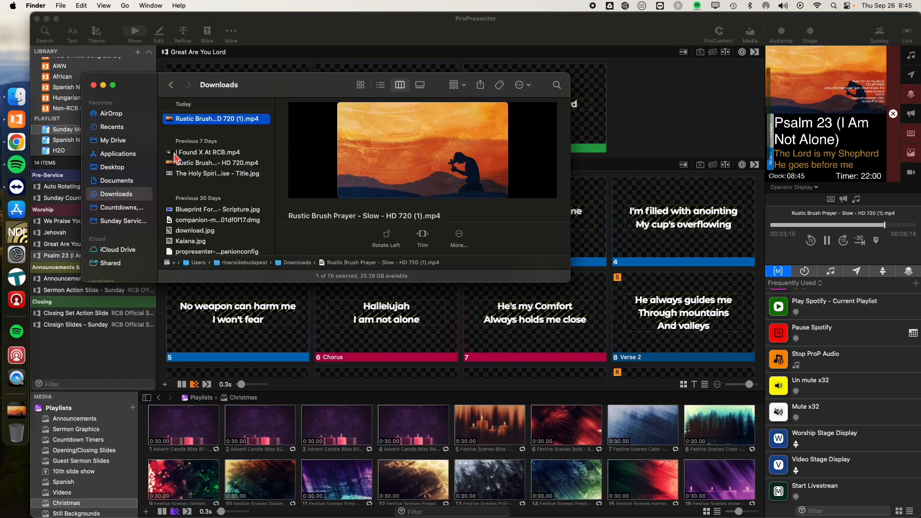
click(120, 221)
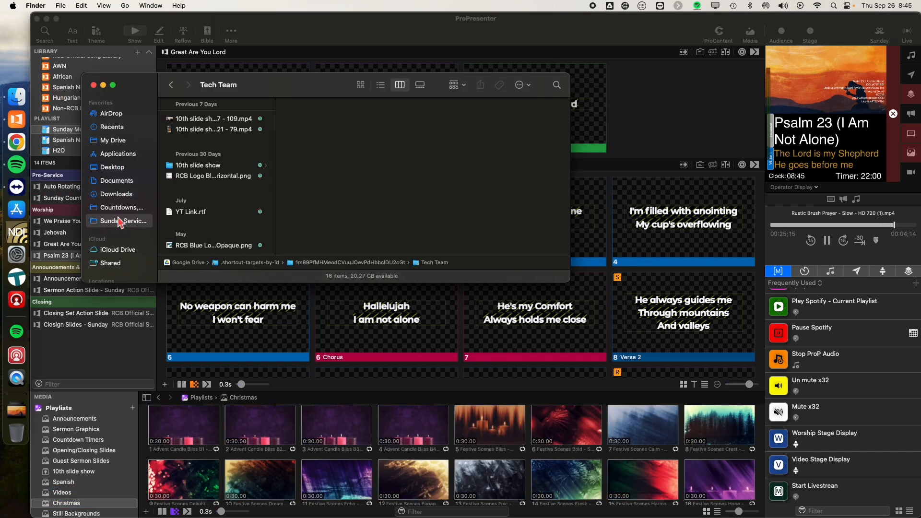
click(204, 121)
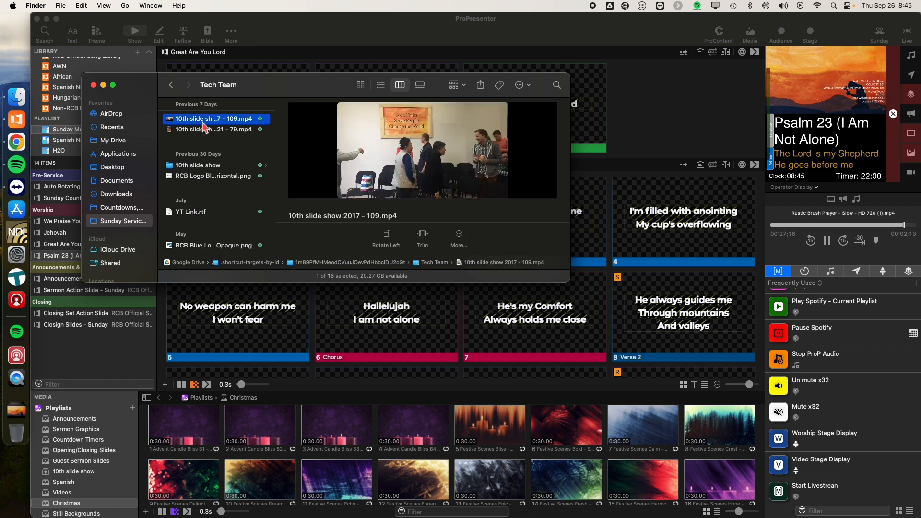
click(202, 130)
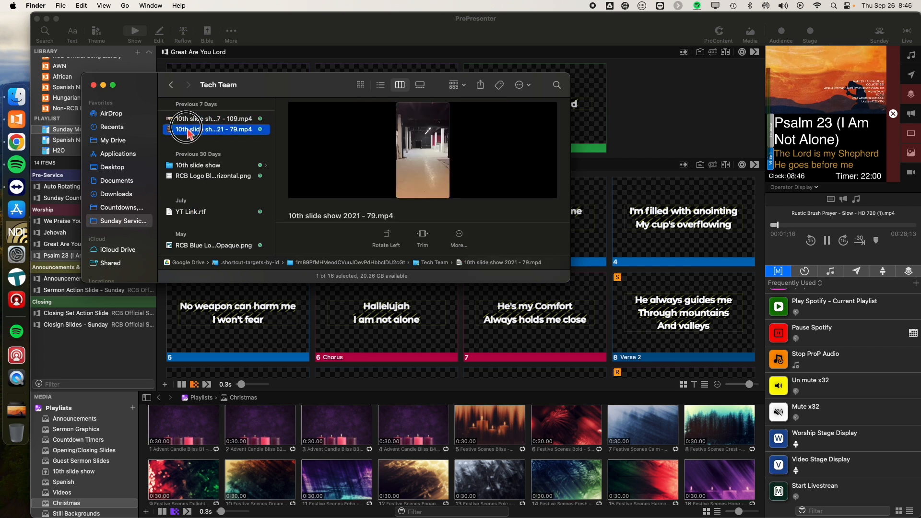
drag(190, 133, 160, 429)
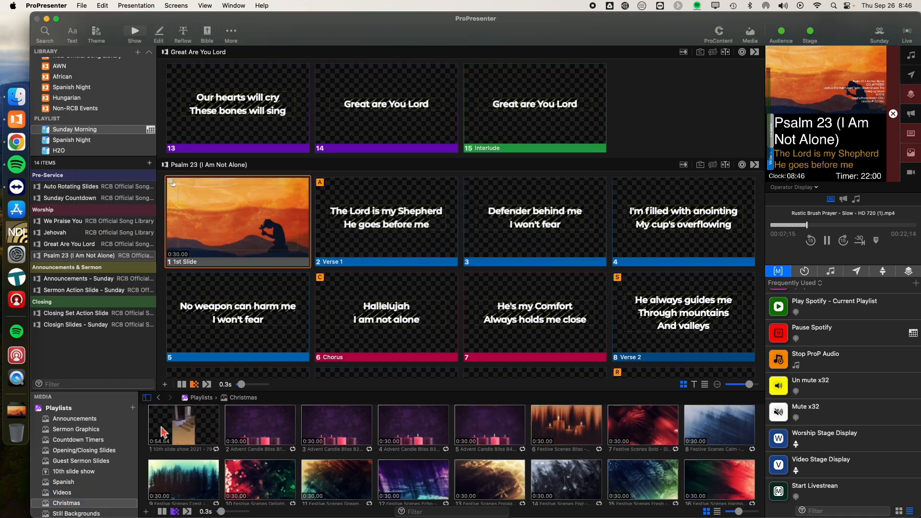
Step: Set the 10th slide show 2021 - 79 video in the Christmas playlist to Foreground behavior and its playback behavior to Stop
right_click(185, 435)
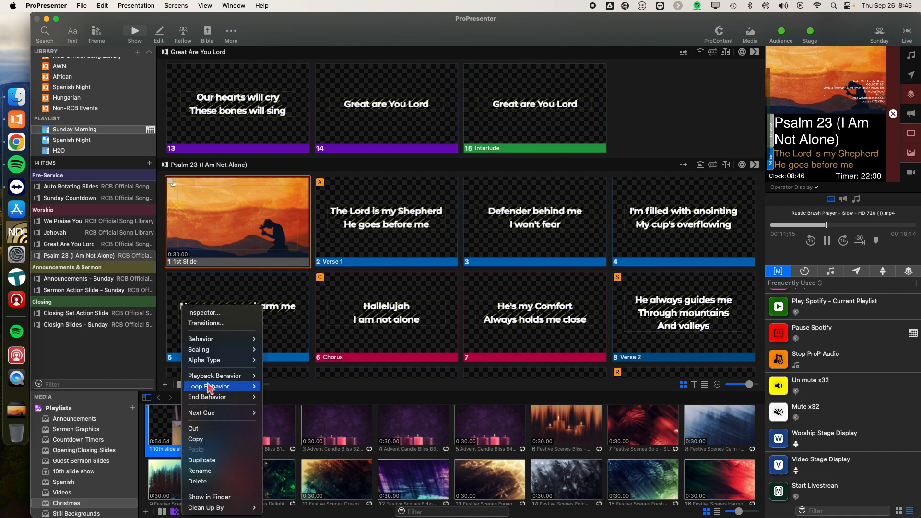
mouse_move(245, 338)
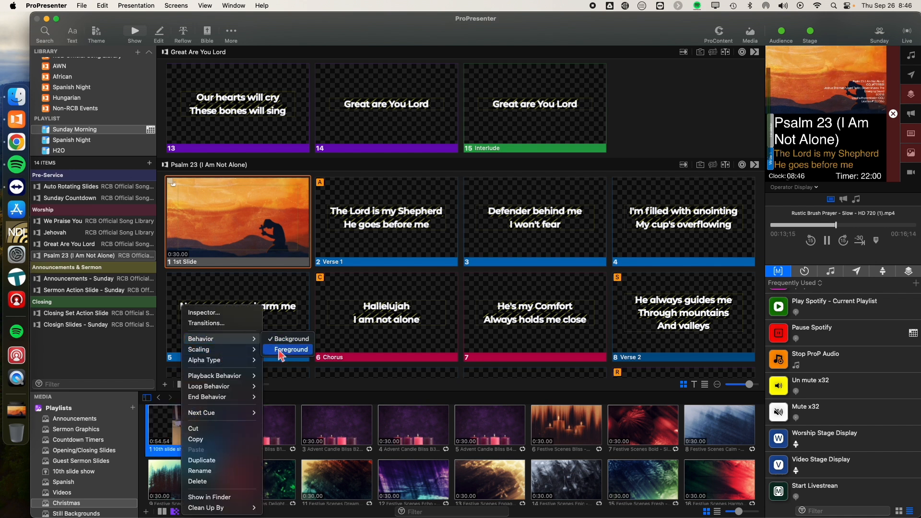
click(288, 350)
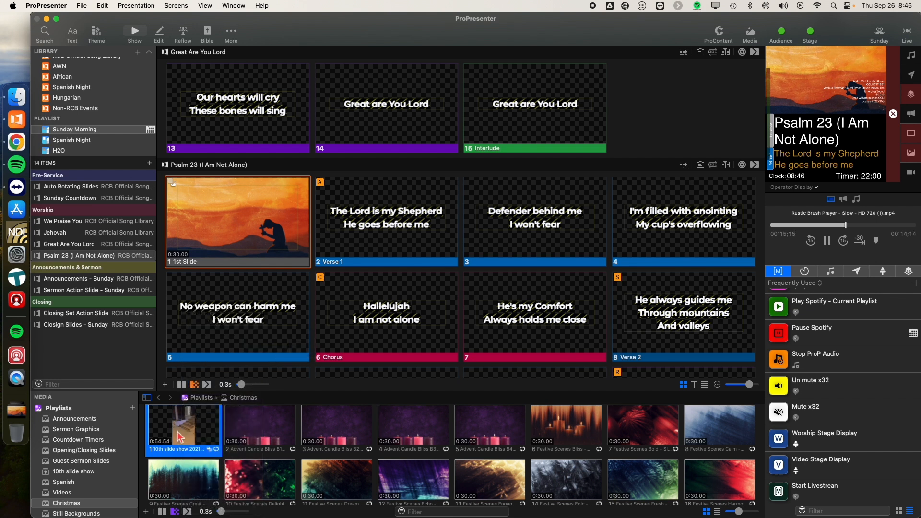
right_click(183, 428)
mouse_move(226, 391)
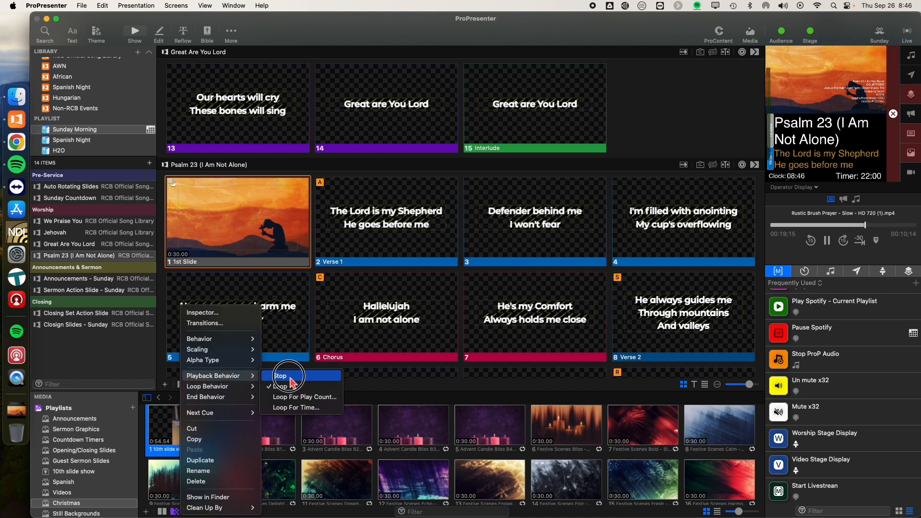
click(288, 385)
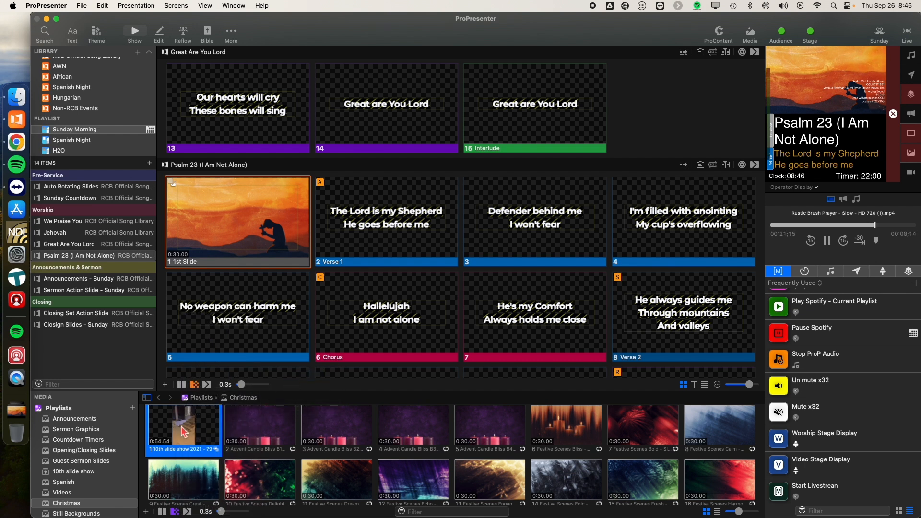
Step: Play the 10th slide show 2021 - 79 video live and pause it
click(184, 430)
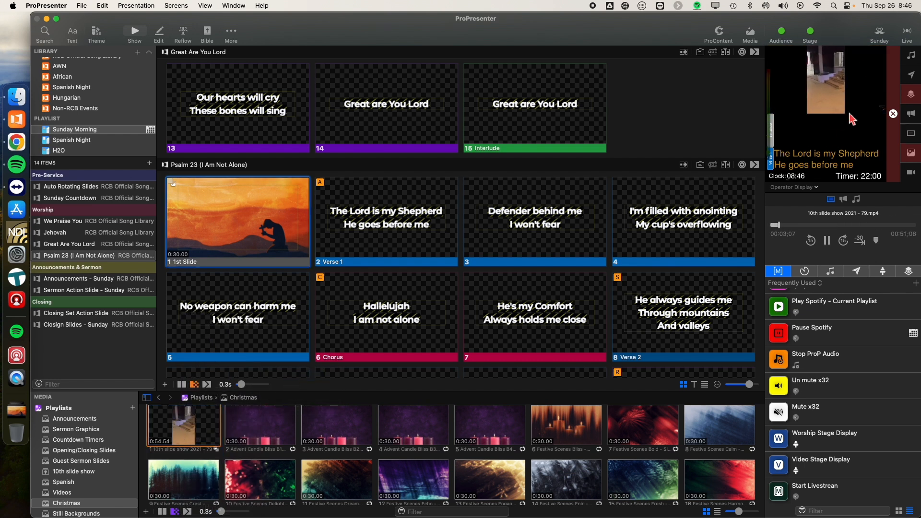
click(827, 241)
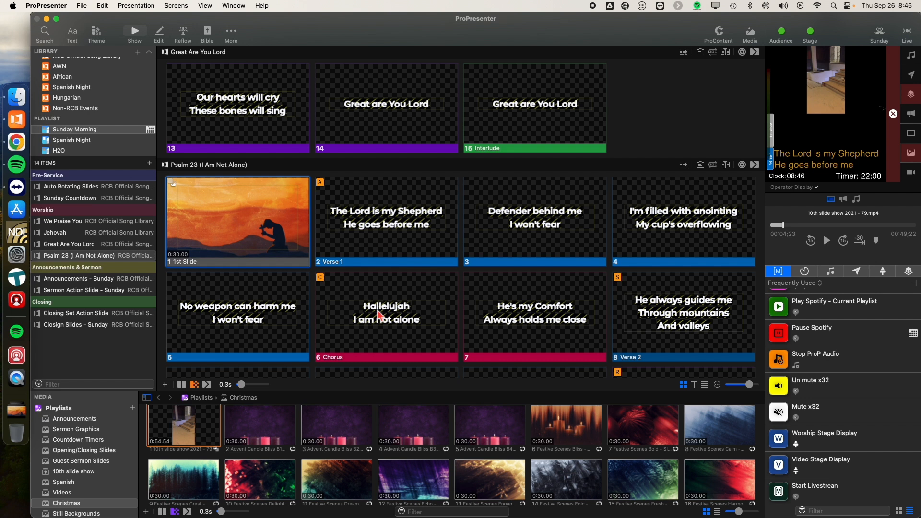
Step: Show the Verse 1 slide of Psalm 23 (I Am Not Alone) live and open the system's now-playing controls
scroll(680, 212, down, 3)
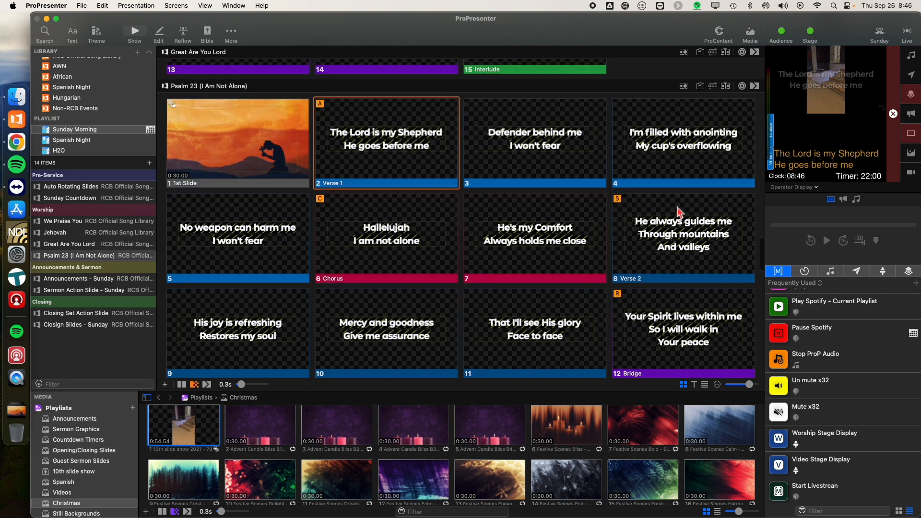
key(Right)
click(801, 5)
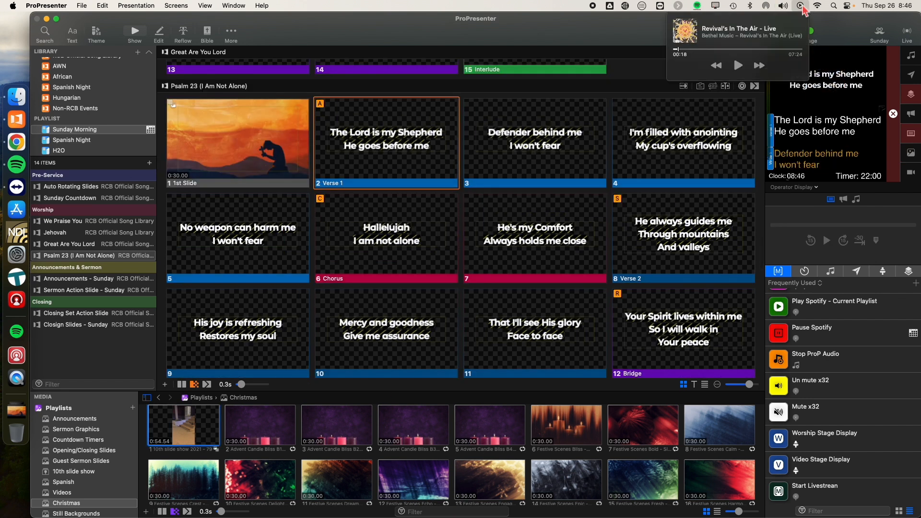